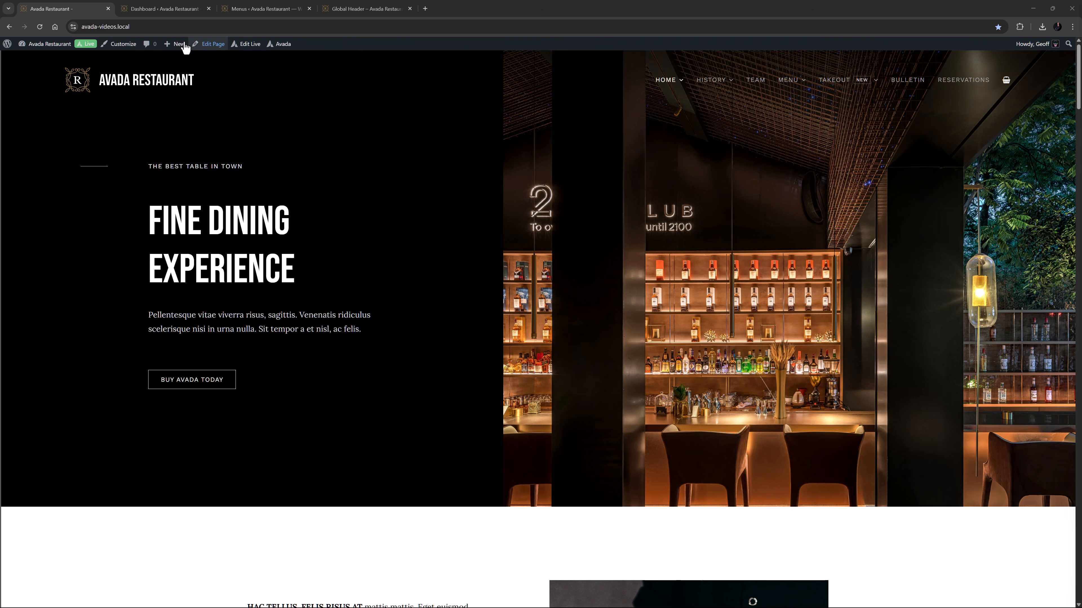
- Open the site's menu management page from the WordPress dashboard and expand the Avada Special Menu Items
{"action": "left_click", "coordinate": [164, 8]}
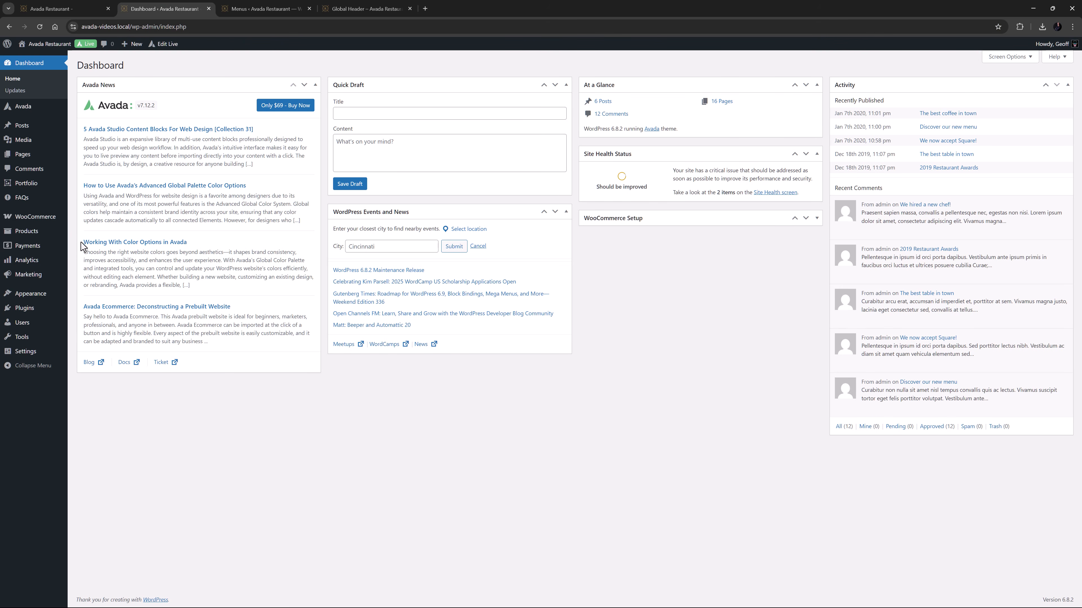
{"action": "mouse_move", "coordinate": [51, 298]}
{"action": "left_click", "coordinate": [83, 342]}
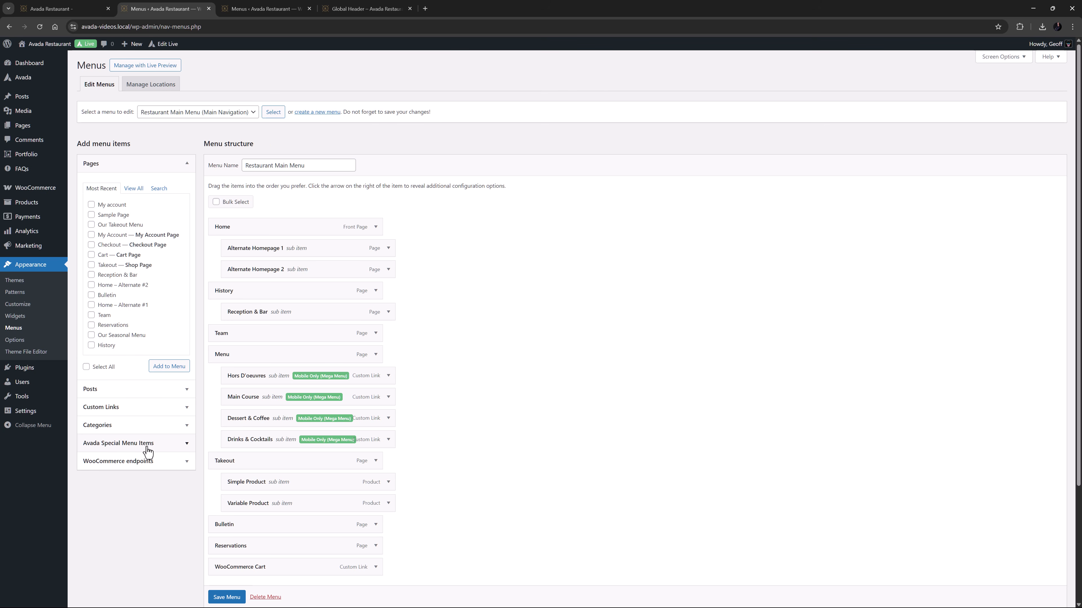
{"action": "left_click", "coordinate": [190, 443]}
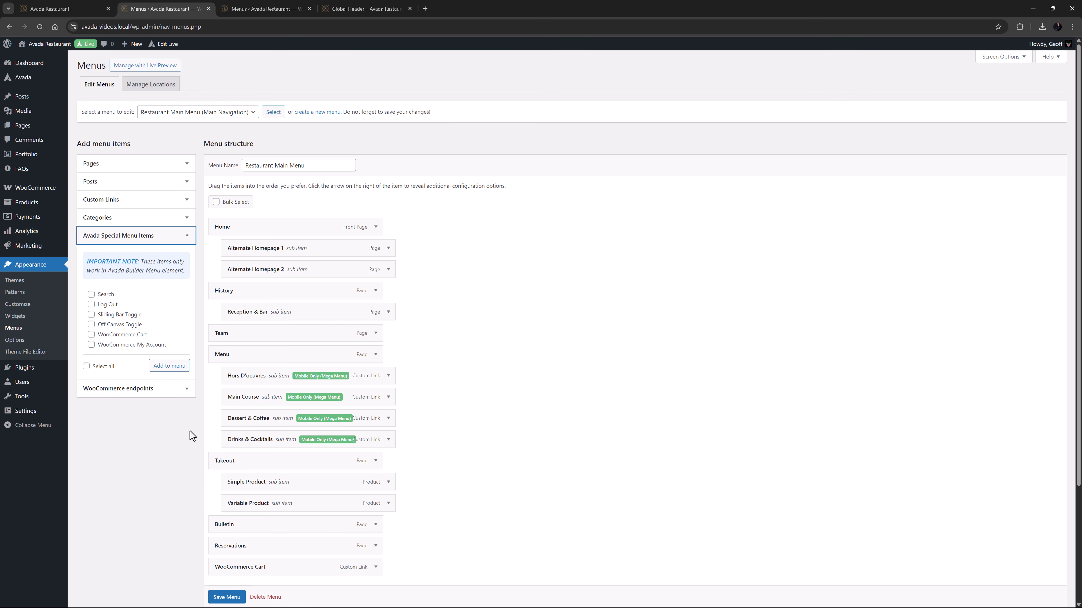
- Create a new menu named "Avada Special Menu Items"
{"action": "left_click", "coordinate": [316, 112]}
{"action": "left_click", "coordinate": [256, 165]}
{"action": "type", "text": "Avada Special Menu Items"}
{"action": "key", "text": "Tab"}
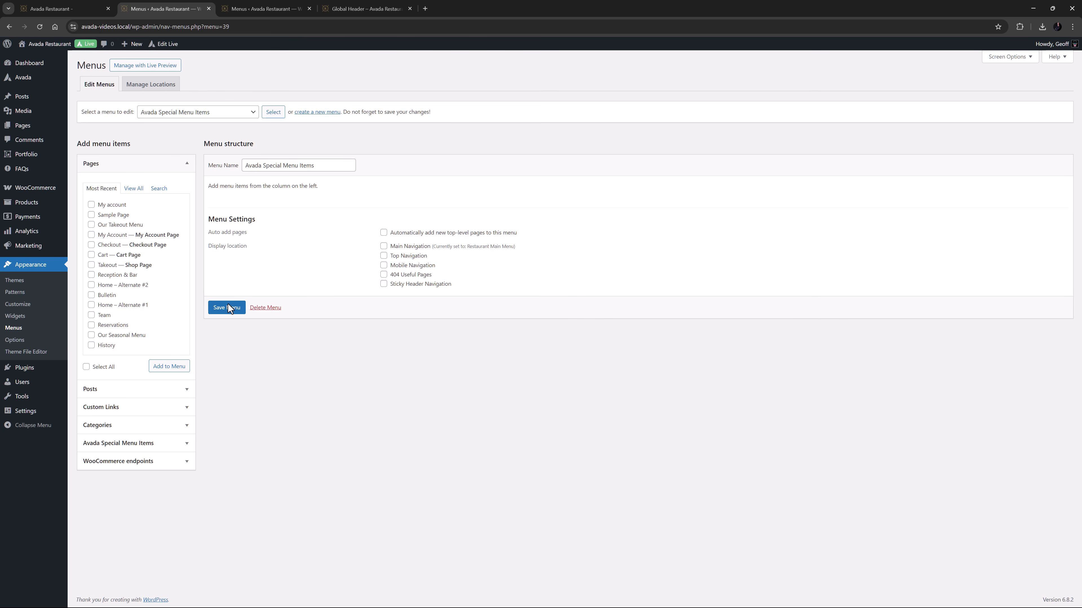
- Add all six Avada special items to the new menu and move Log Out to the end of the list
{"action": "left_click", "coordinate": [164, 445]}
{"action": "left_click", "coordinate": [99, 367]}
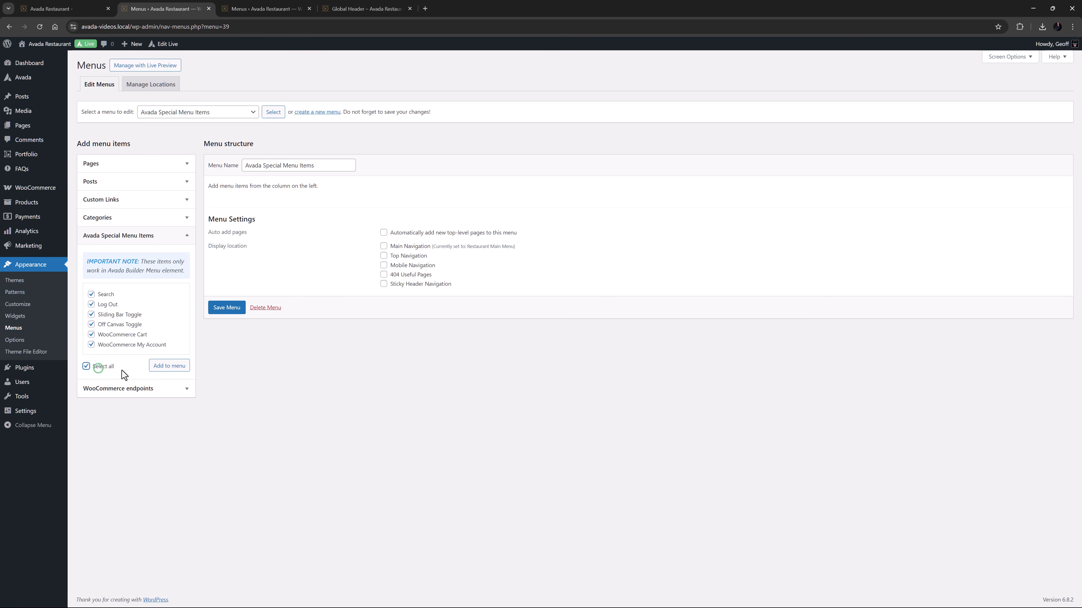
{"action": "left_click", "coordinate": [166, 367]}
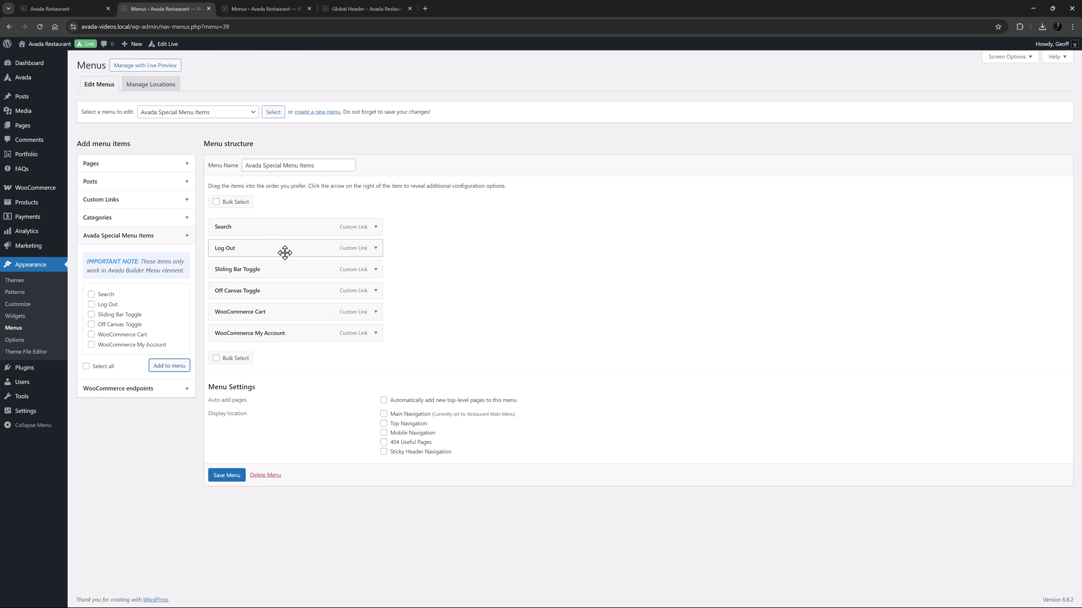
{"action": "left_click_drag", "start_coordinate": [285, 251], "coordinate": [285, 334]}
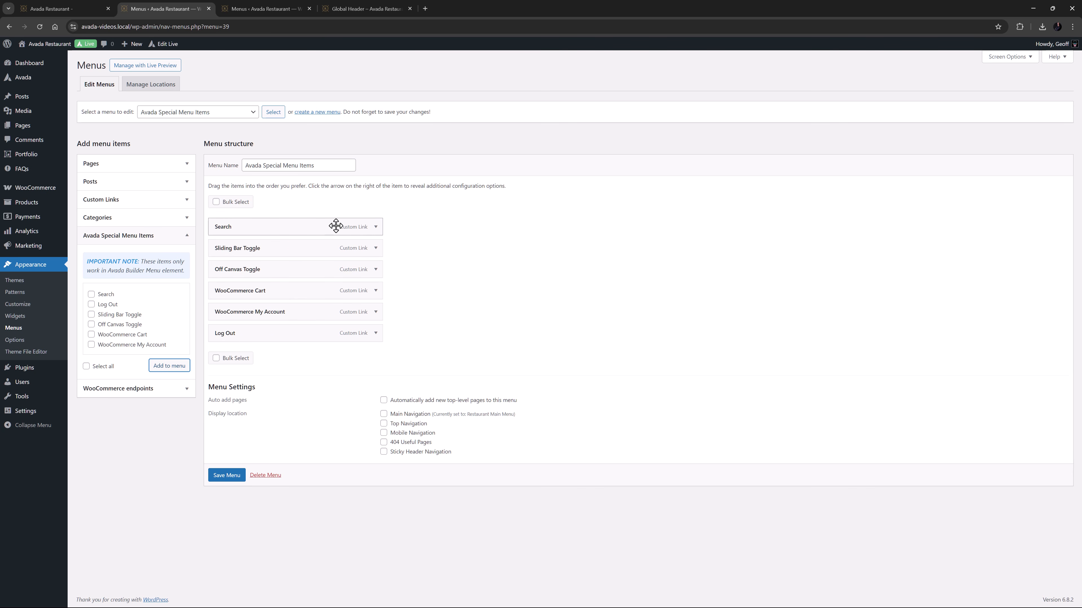
- Set the Search item's search-form mode to Overlay in its Avada menu options and save them
{"action": "left_click", "coordinate": [375, 227]}
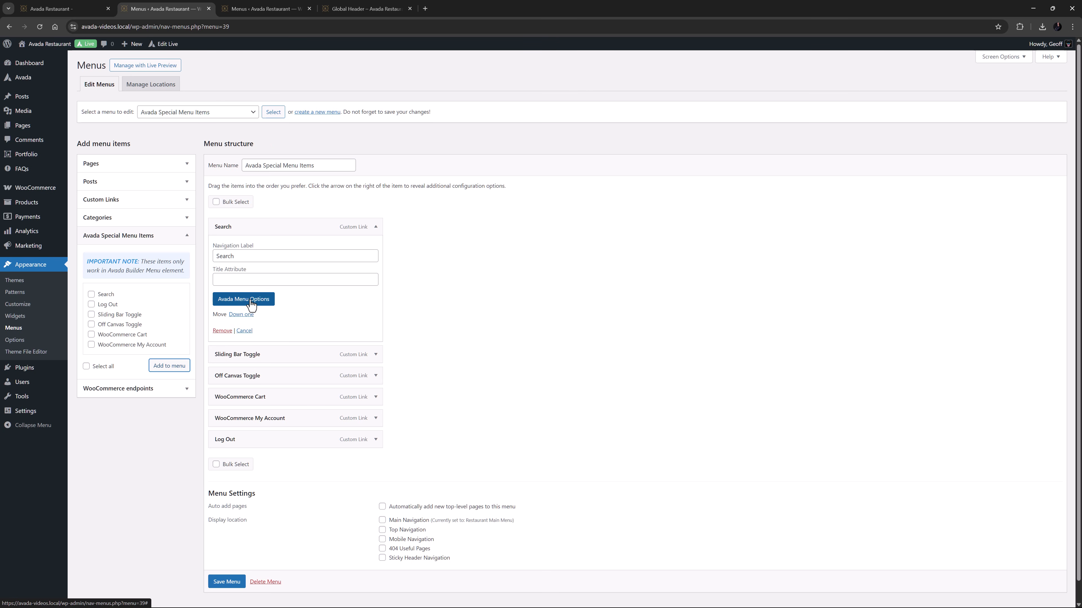
{"action": "left_click", "coordinate": [250, 299]}
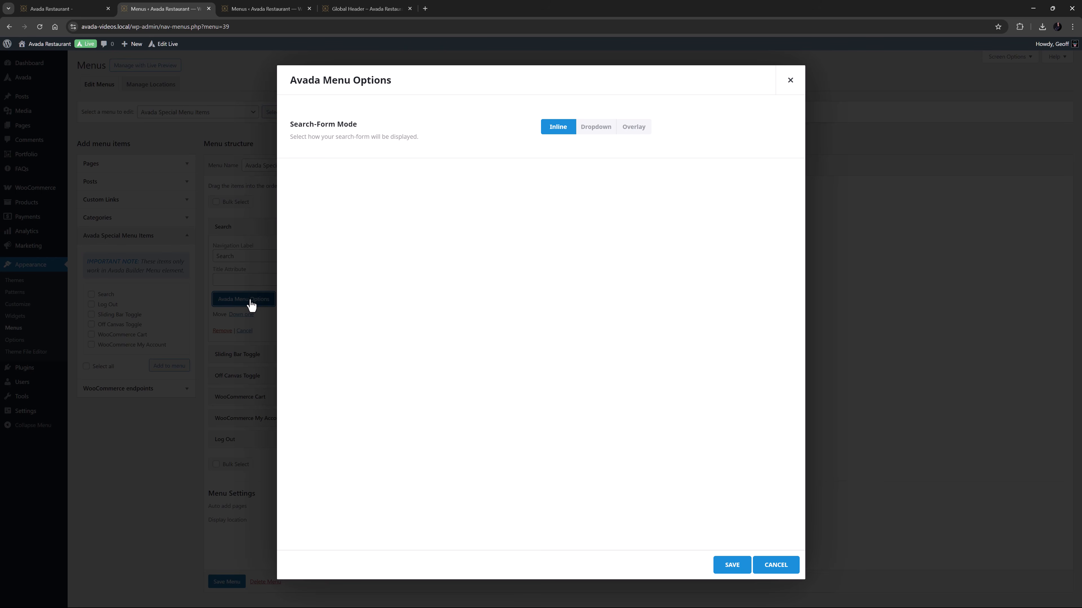
{"action": "left_click", "coordinate": [604, 128]}
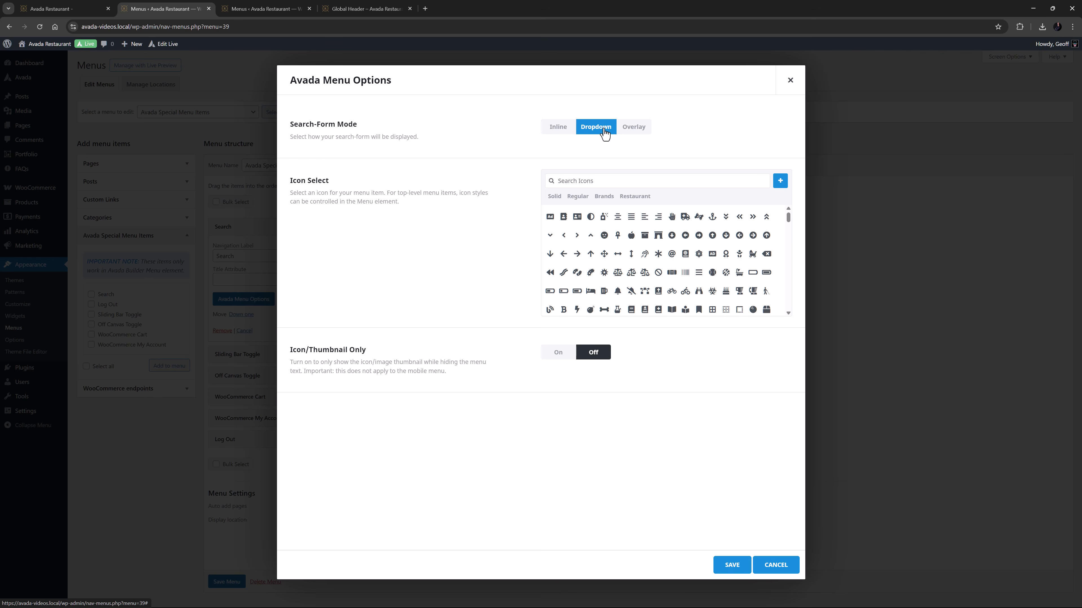
{"action": "left_click", "coordinate": [632, 131]}
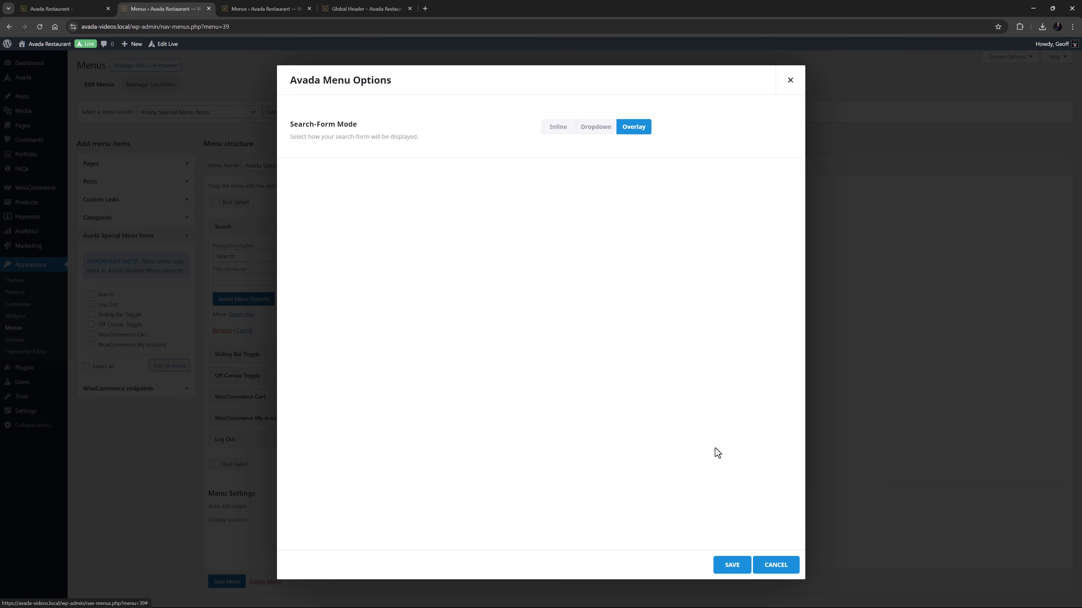
{"action": "left_click", "coordinate": [730, 564]}
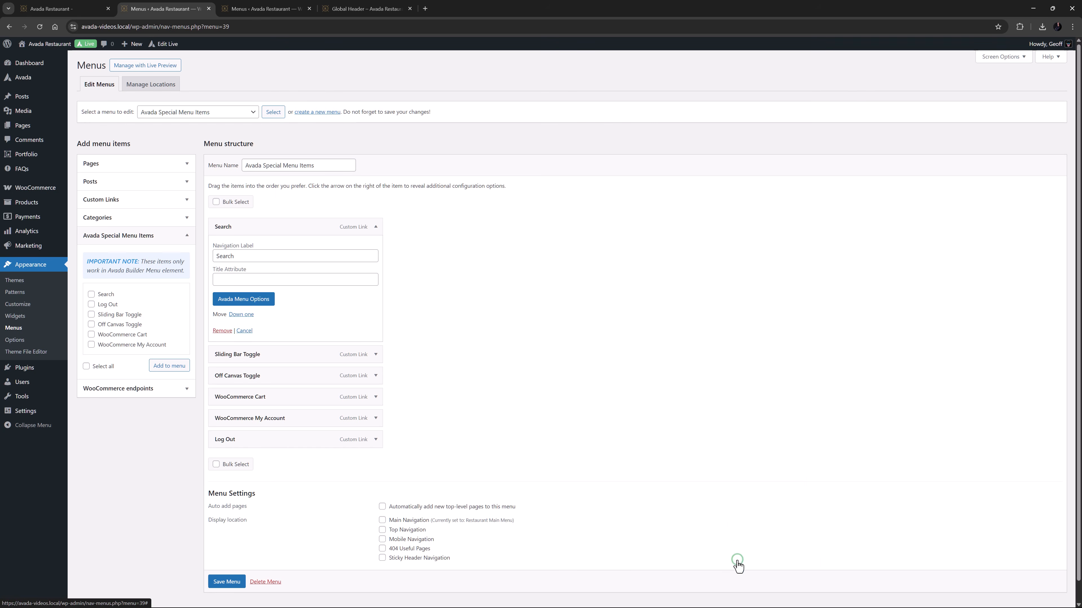
{"action": "left_click", "coordinate": [375, 227]}
- Give the Sliding Bar Toggle item the sliders icon found with "slider", enable Icon/Thumbnail Only, and save its options
{"action": "left_click", "coordinate": [375, 249]}
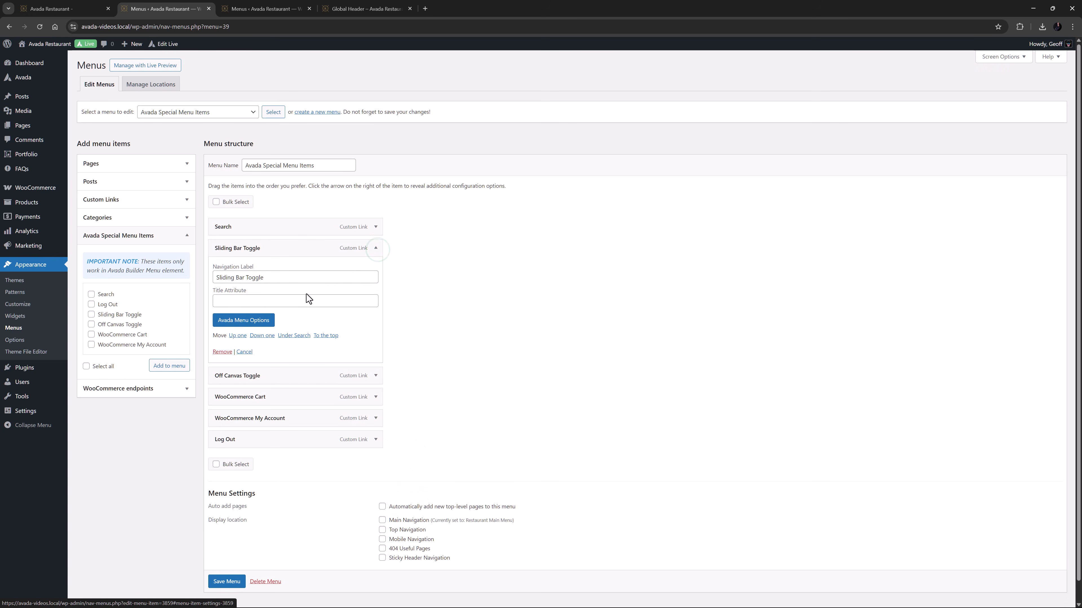
{"action": "left_click", "coordinate": [255, 324]}
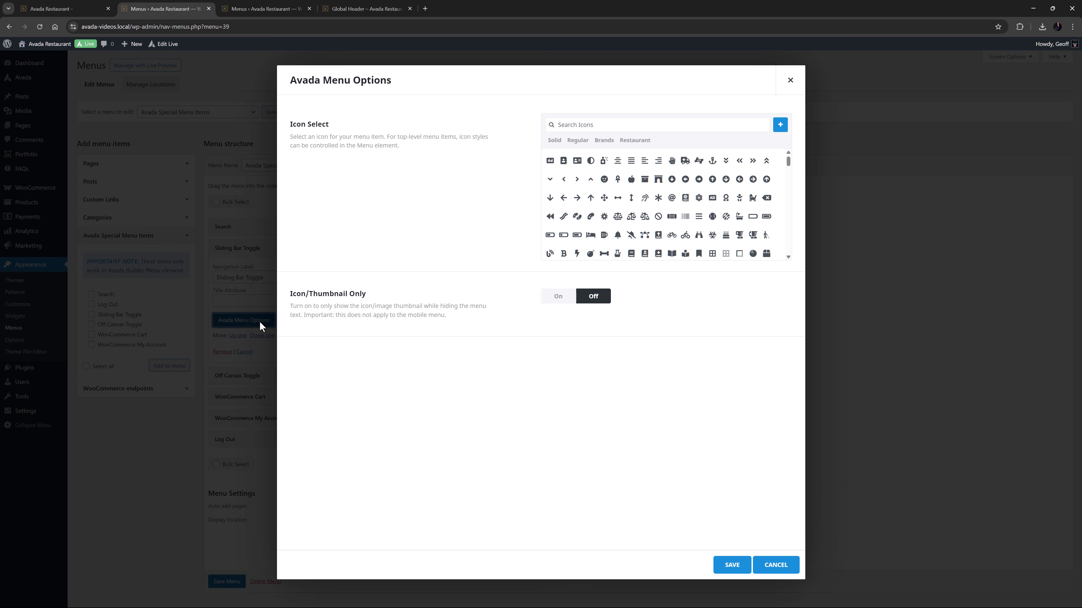
{"action": "left_click", "coordinate": [599, 125]}
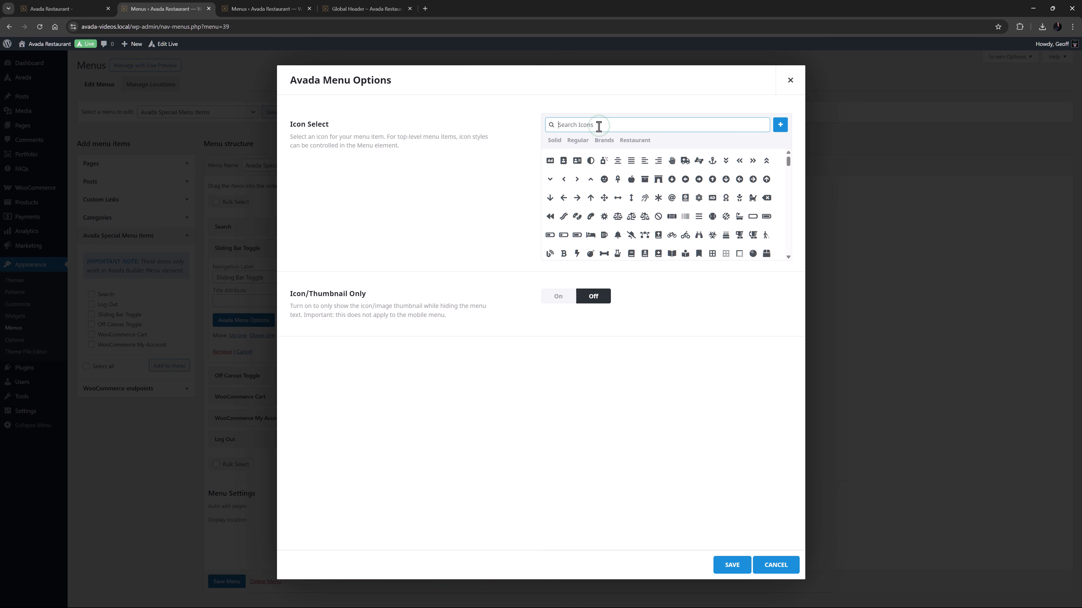
{"action": "type", "text": "slider"}
{"action": "left_click", "coordinate": [552, 160]}
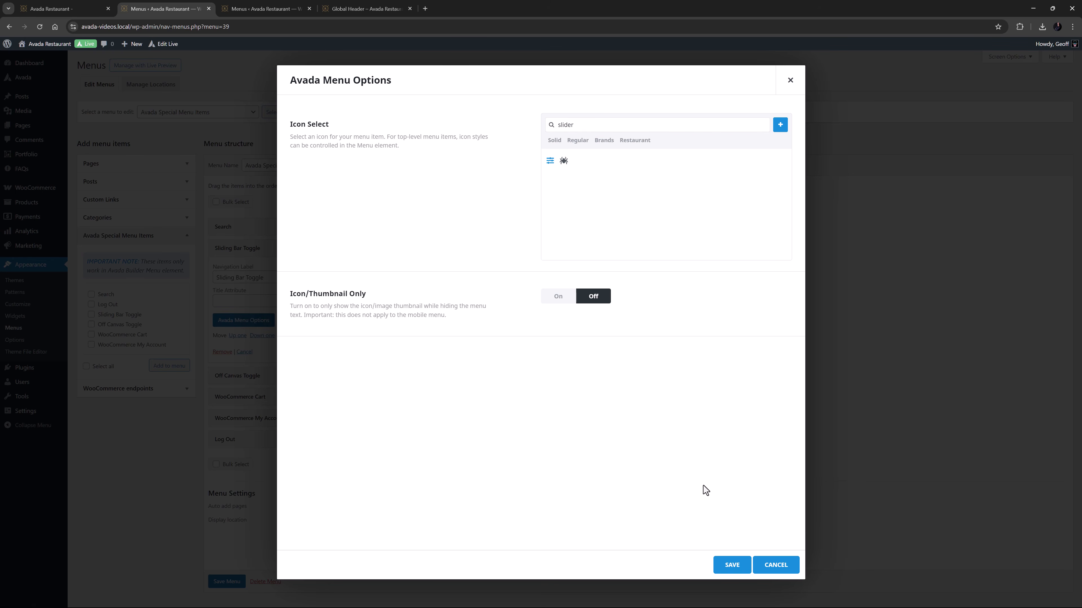
{"action": "left_click", "coordinate": [554, 299]}
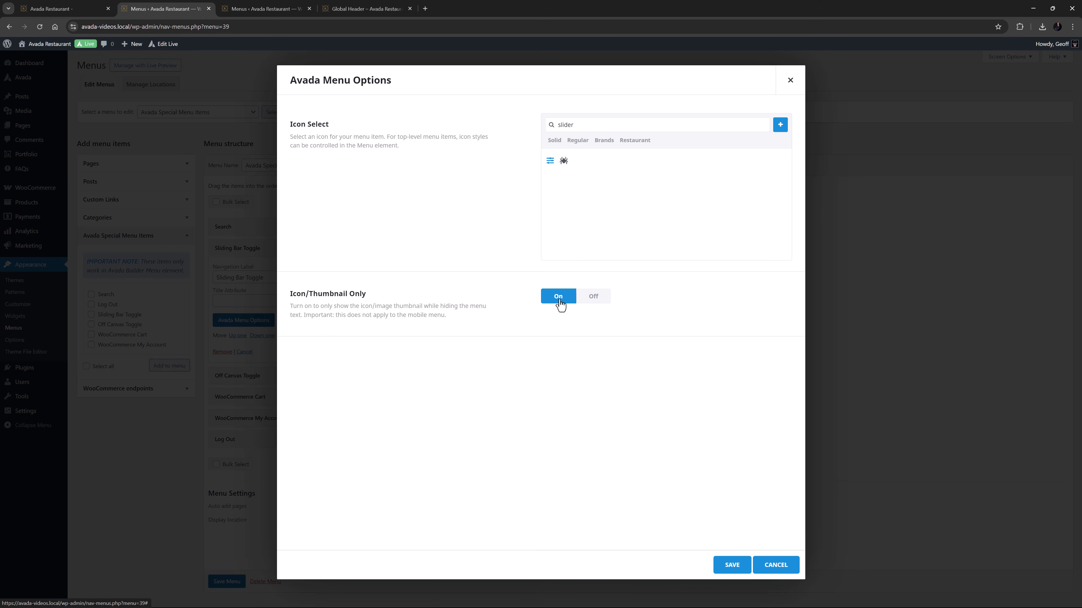
{"action": "left_click", "coordinate": [732, 567]}
{"action": "left_click", "coordinate": [375, 249]}
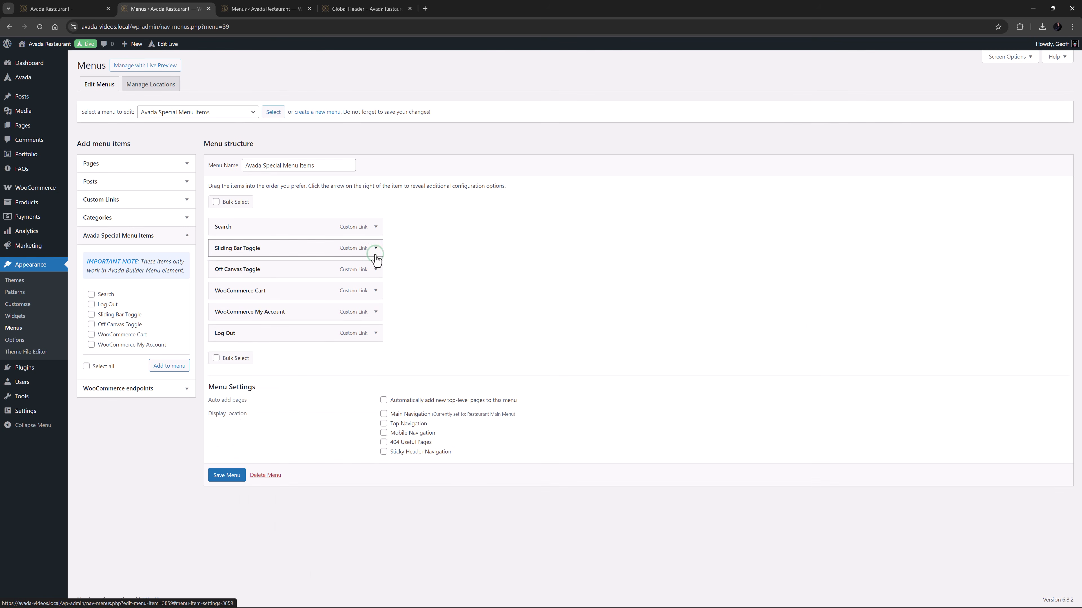
- Configure the Off Canvas Toggle item with the Recipe Book off canvas, the burger icon found with "hamburger", and Icon/Thumbnail Only on; save
{"action": "left_click", "coordinate": [375, 270]}
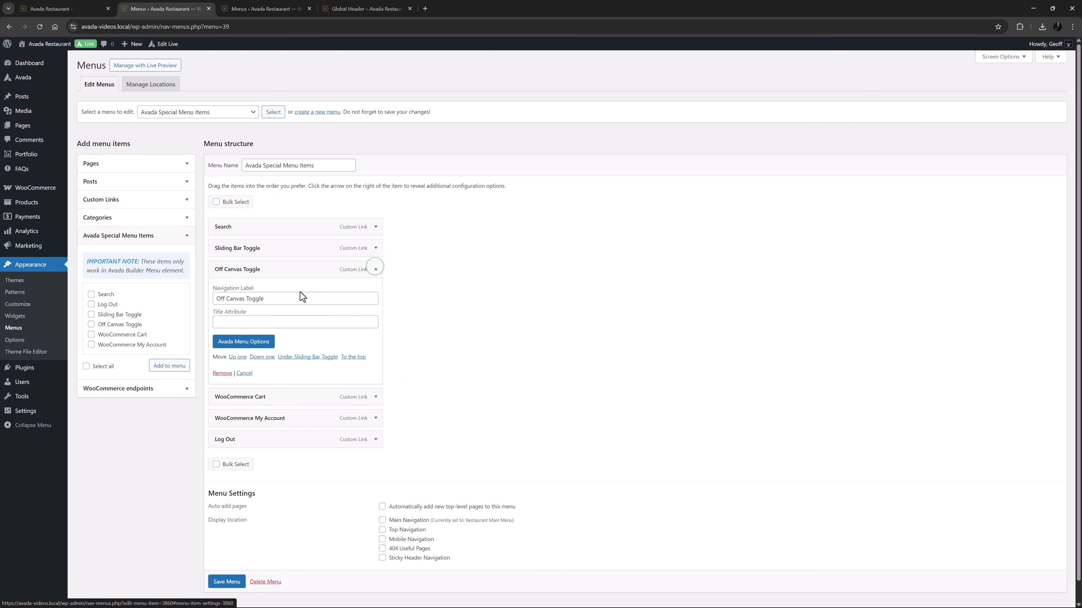
{"action": "left_click", "coordinate": [258, 344]}
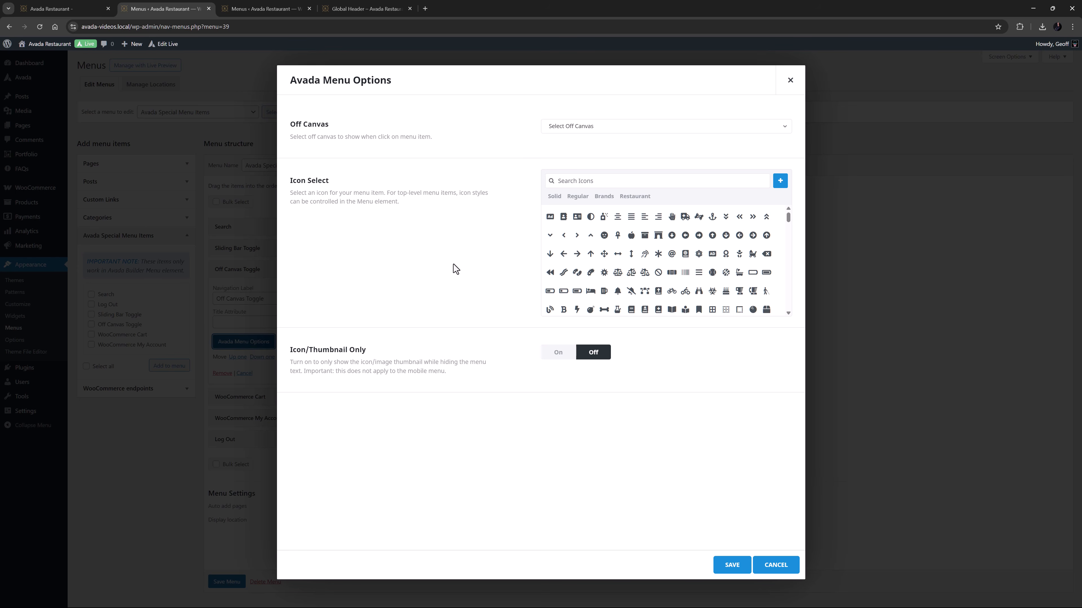
{"action": "left_click", "coordinate": [600, 126]}
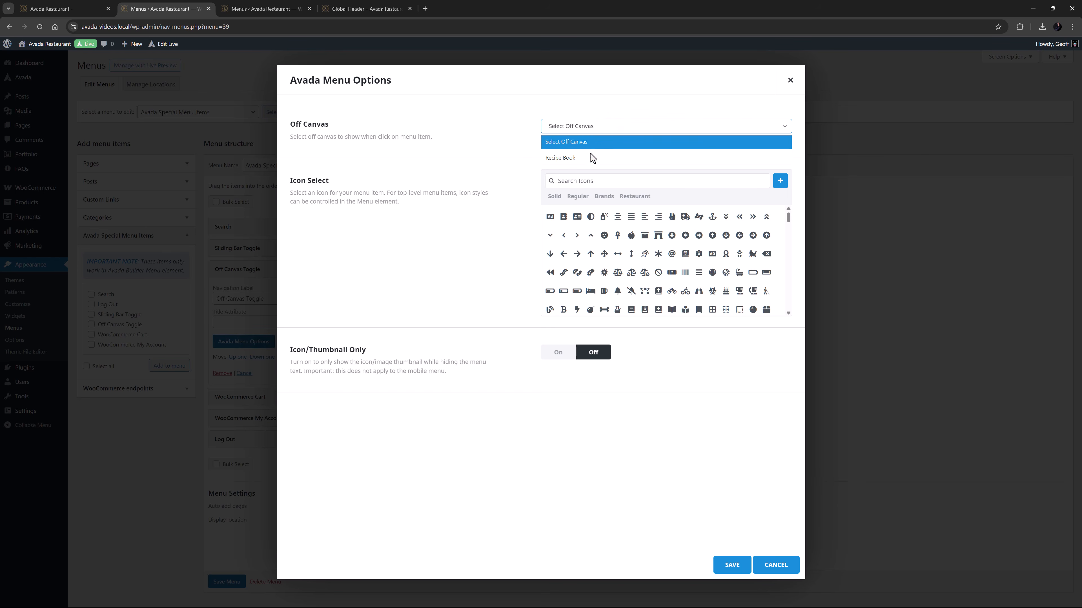
{"action": "left_click", "coordinate": [590, 162]}
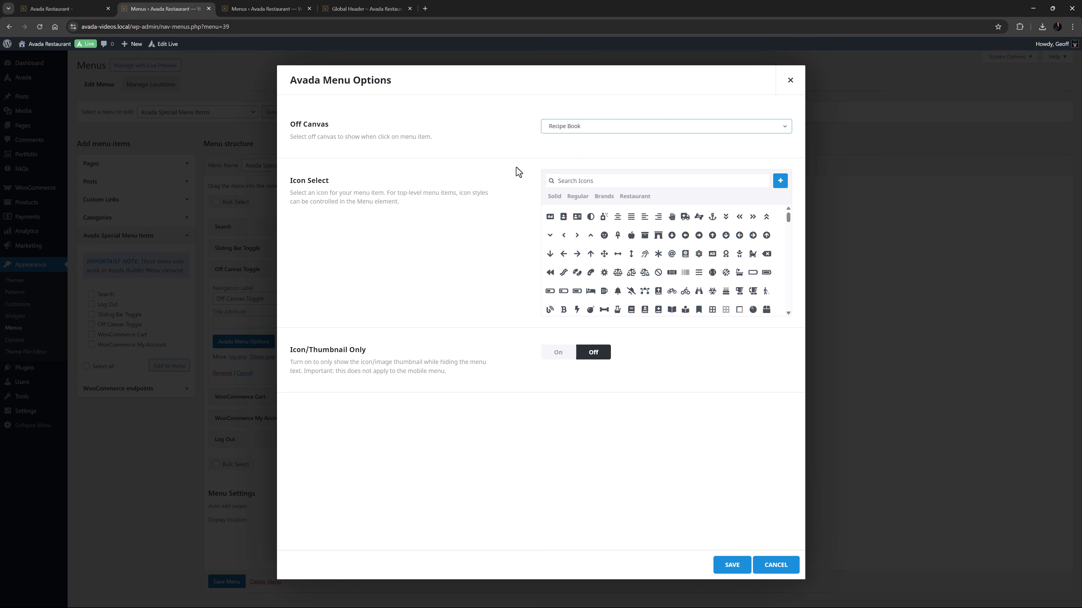
{"action": "left_click", "coordinate": [570, 181]}
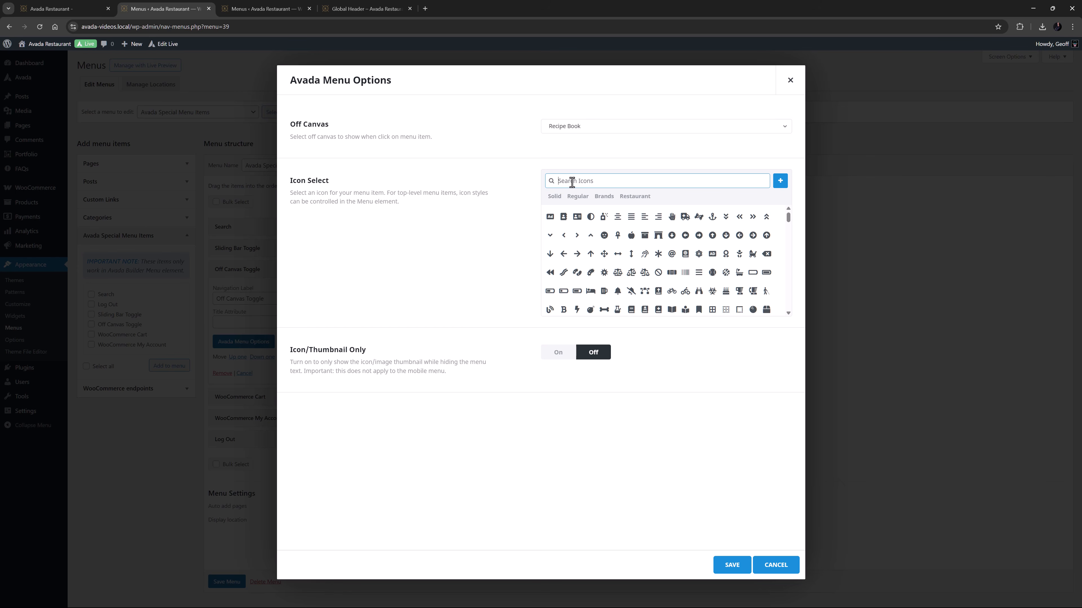
{"action": "type", "text": "hamburger"}
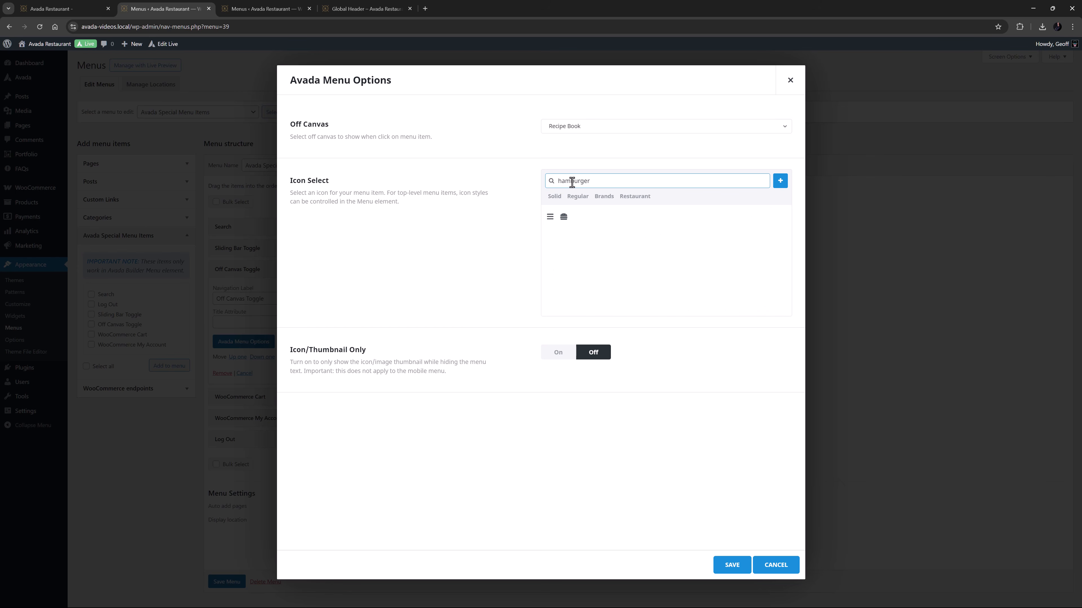
{"action": "left_click", "coordinate": [563, 218]}
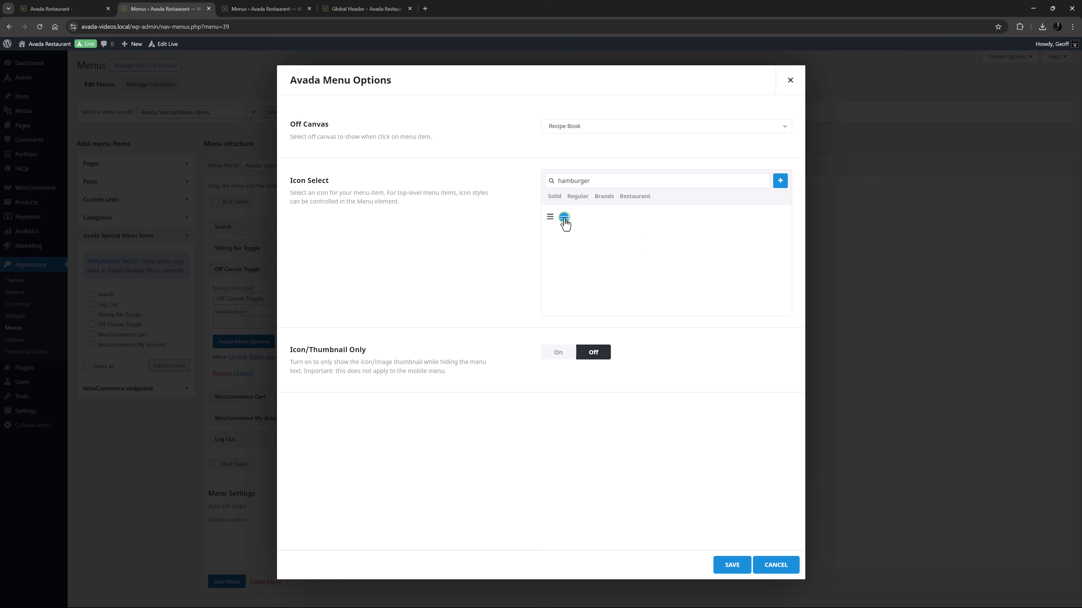
{"action": "left_click", "coordinate": [557, 353]}
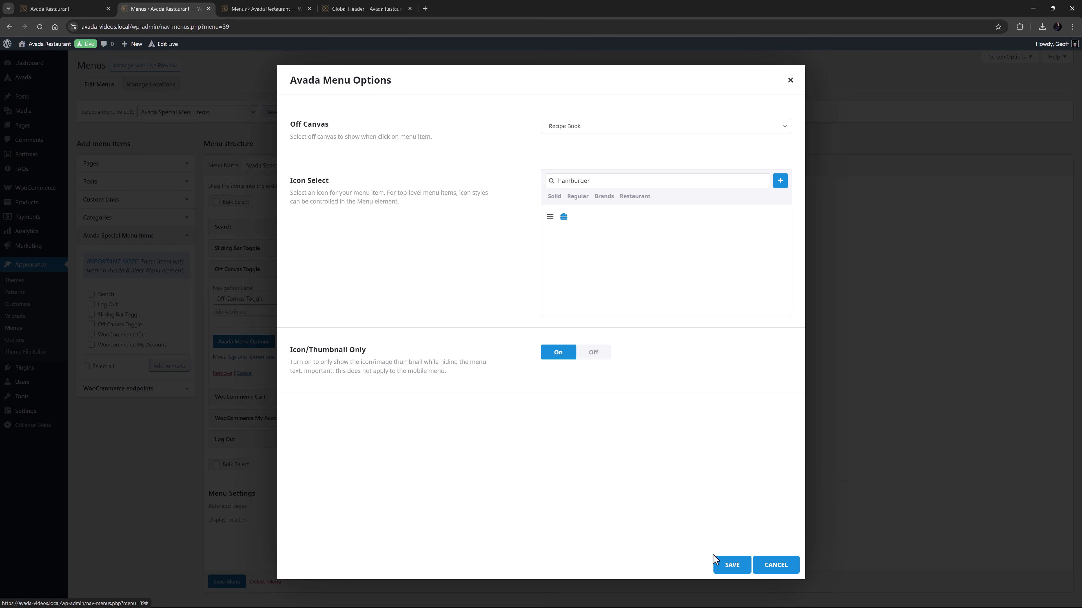
{"action": "left_click", "coordinate": [720, 563]}
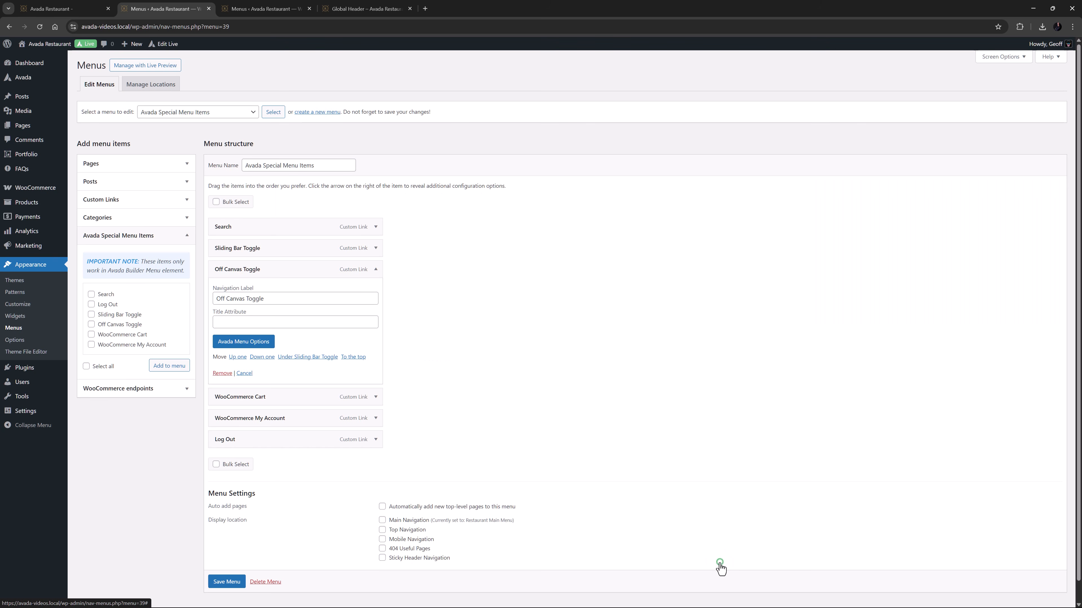
{"action": "left_click", "coordinate": [376, 270]}
- For the WooCommerce Cart item, show the cart counter as a badge, turn off the empty cart counter, and enable the cart contents dropdown
{"action": "left_click", "coordinate": [377, 292]}
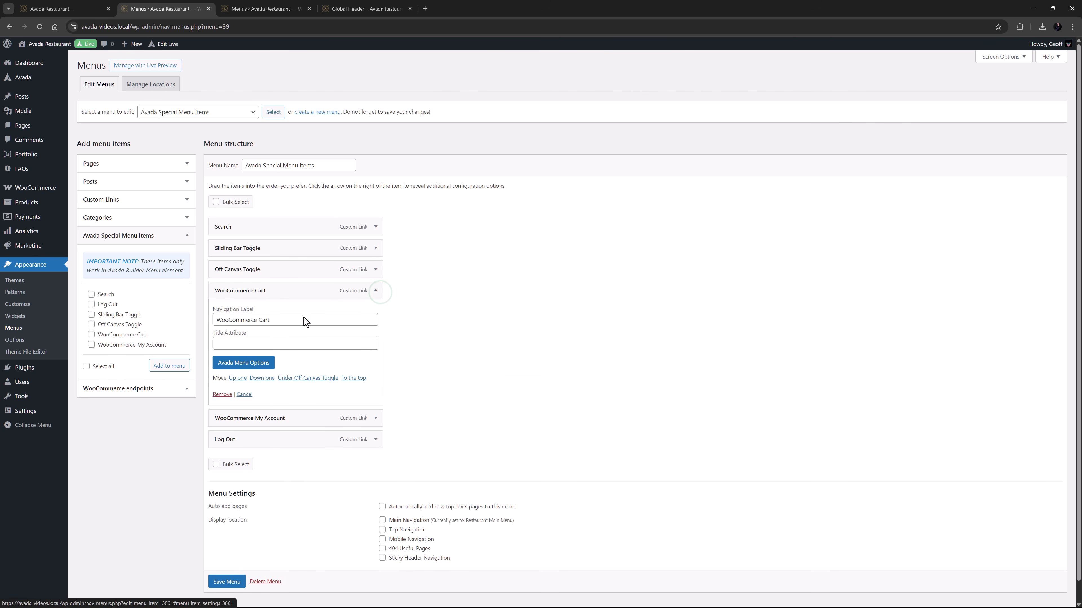
{"action": "left_click", "coordinate": [268, 363]}
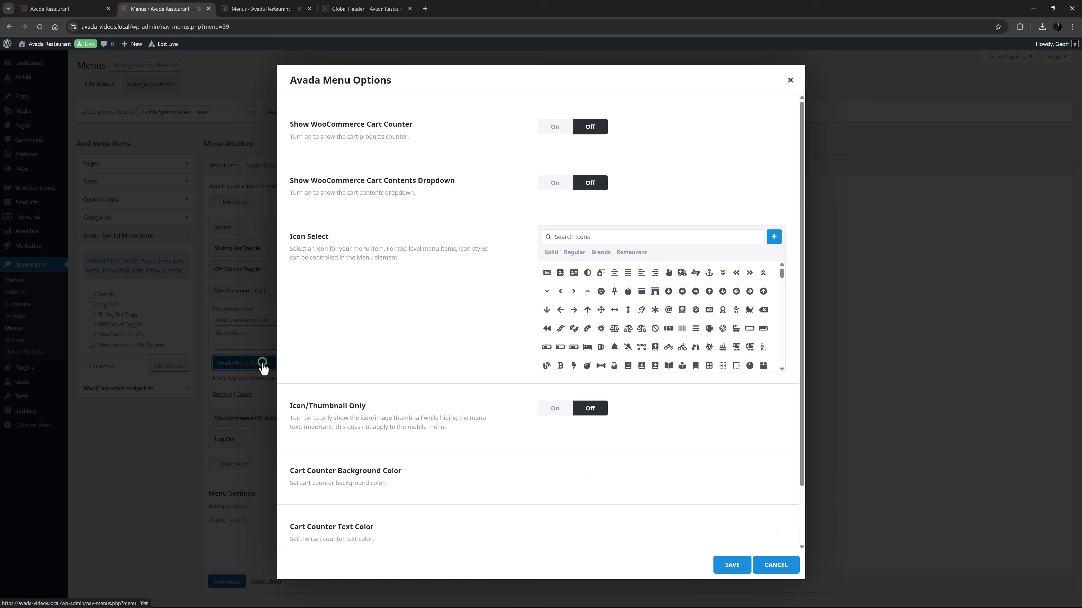
{"action": "left_click", "coordinate": [554, 127]}
{"action": "left_click", "coordinate": [590, 190]}
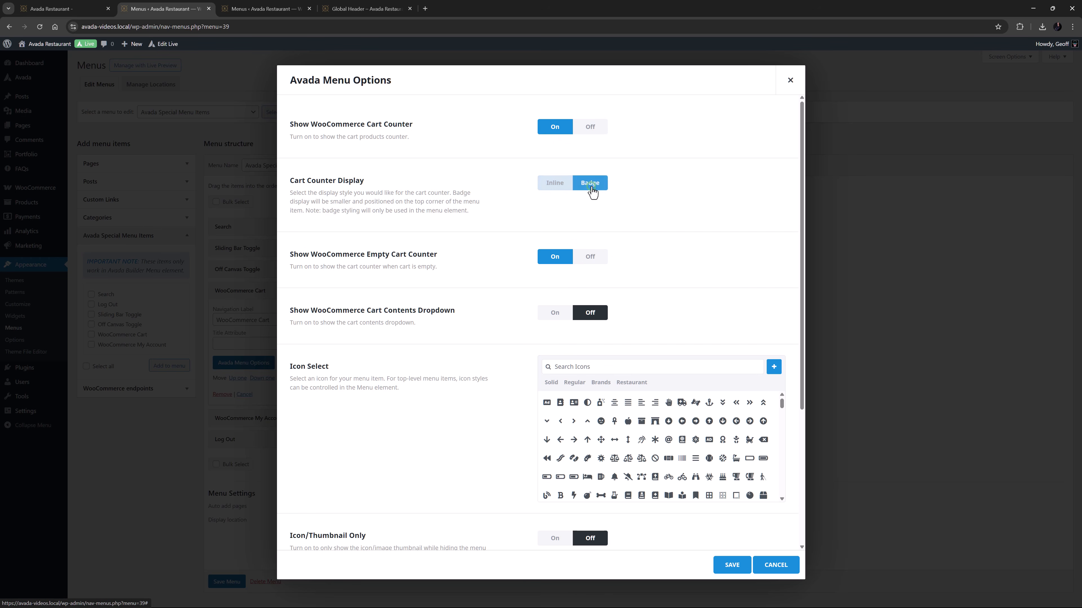
{"action": "left_click", "coordinate": [590, 257]}
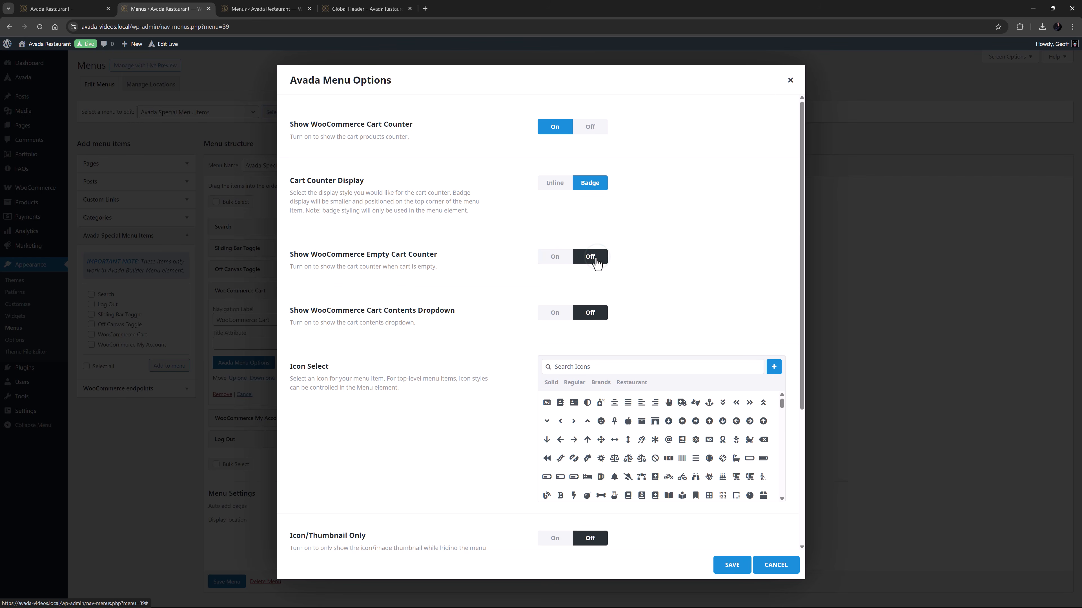
{"action": "left_click", "coordinate": [555, 313]}
- Assign the shopping bag icon found with "bag" to the WooCommerce Cart item and turn on Icon/Thumbnail Only
{"action": "left_click", "coordinate": [565, 362]}
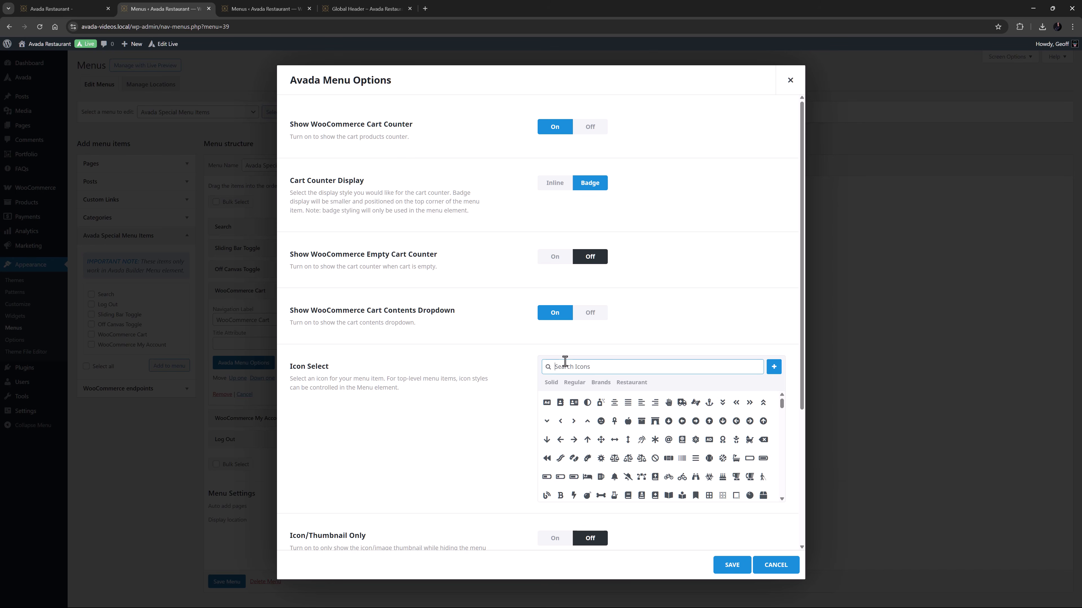
{"action": "type", "text": "bag"}
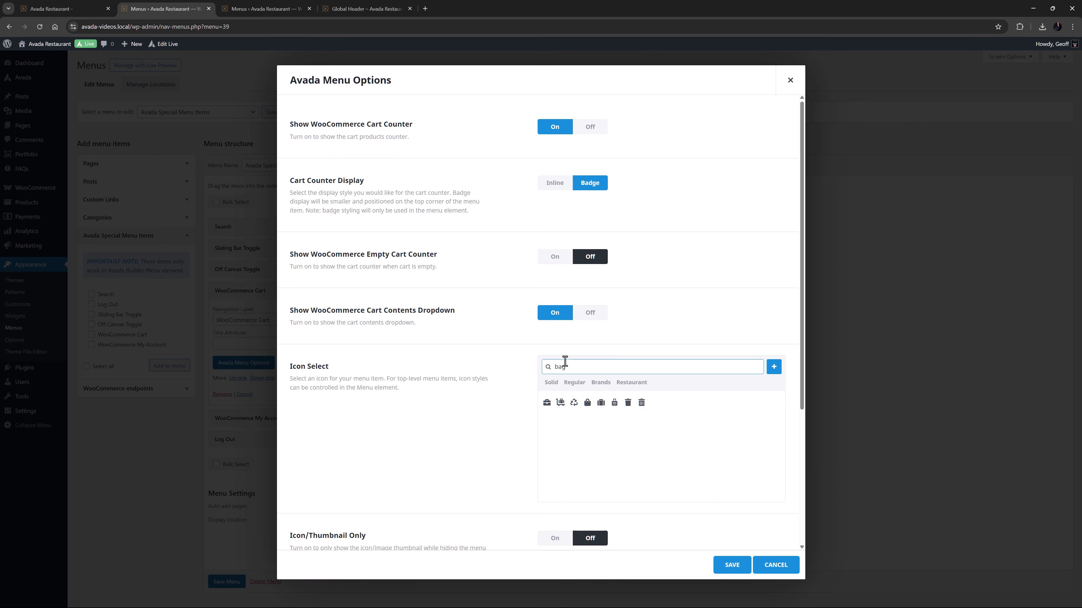
{"action": "left_click", "coordinate": [595, 409]}
{"action": "scroll", "coordinate": [549, 477], "scroll_direction": "down", "scroll_amount": 5}
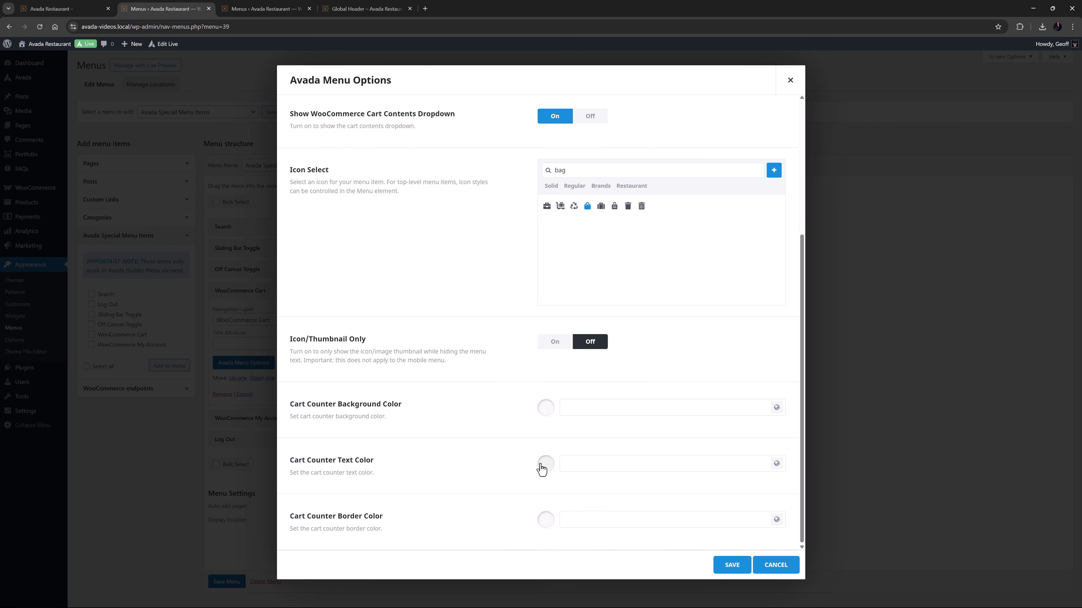
{"action": "left_click", "coordinate": [548, 343]}
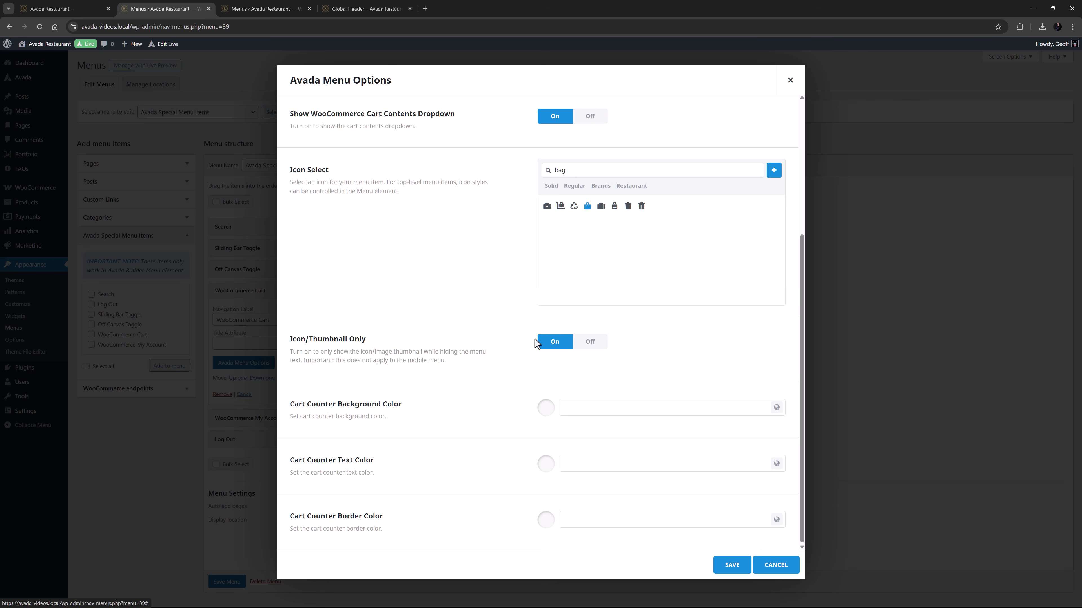
- Set the WooCommerce Cart item's counter background to Color 4 and its counter text to Color 6, and save the options
{"action": "left_click", "coordinate": [776, 408]}
{"action": "left_click", "coordinate": [587, 443]}
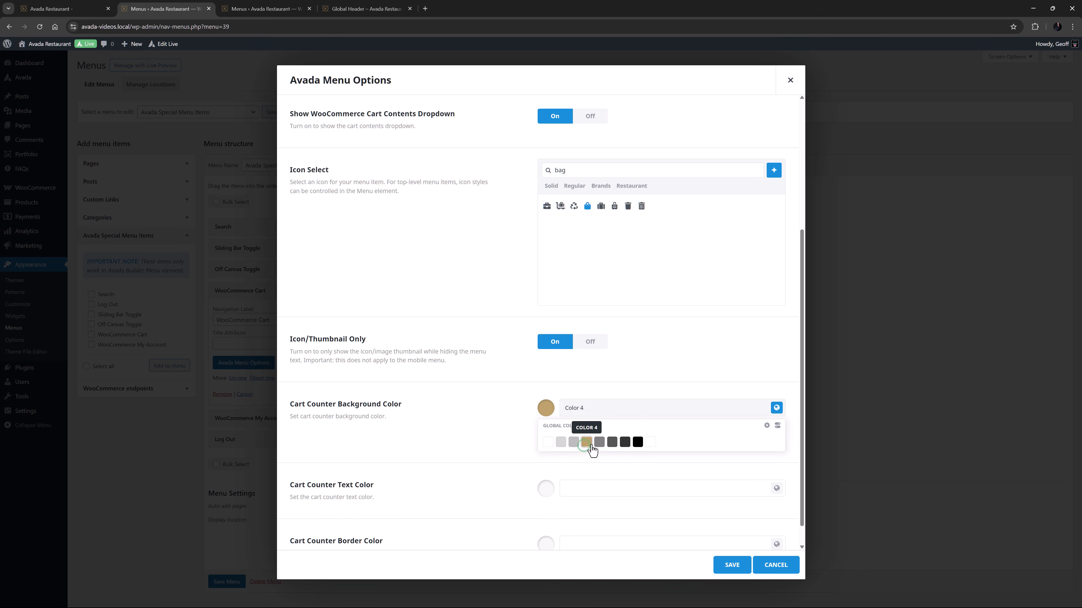
{"action": "left_click", "coordinate": [776, 489]}
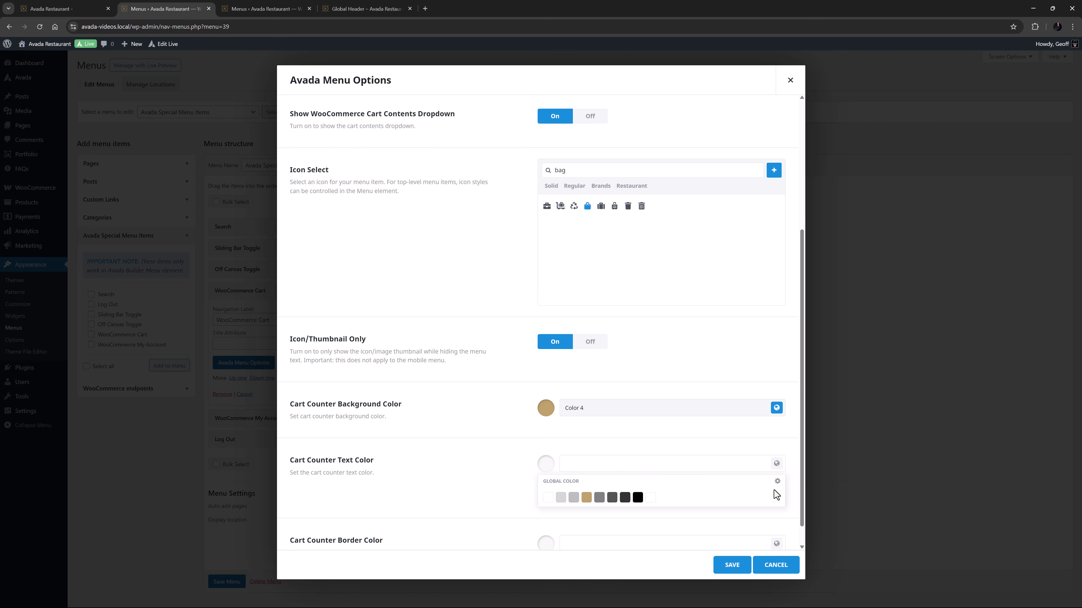
{"action": "left_click", "coordinate": [612, 498]}
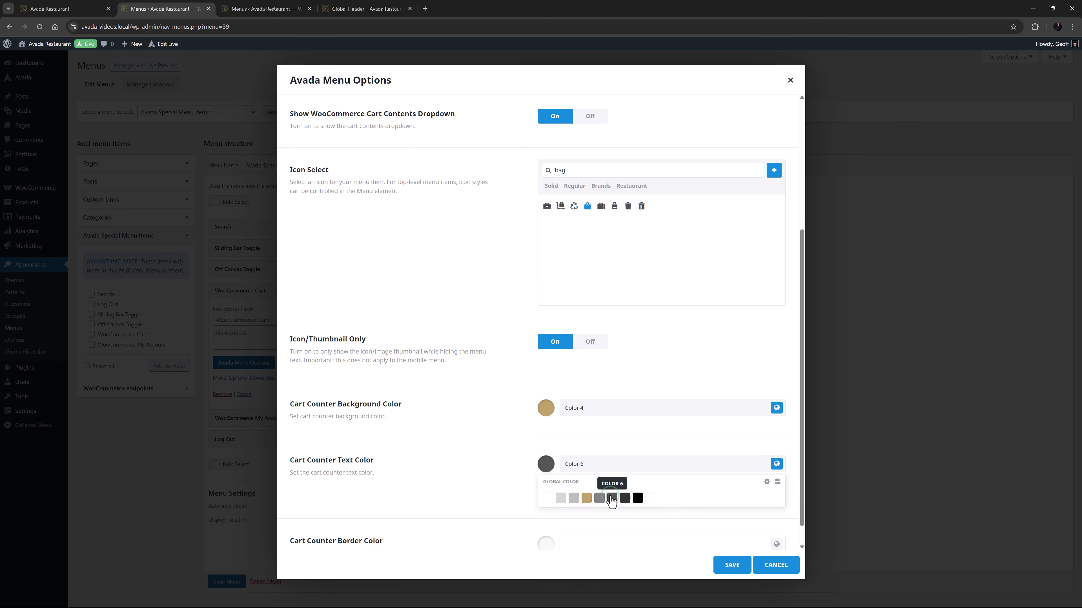
{"action": "left_click", "coordinate": [731, 565]}
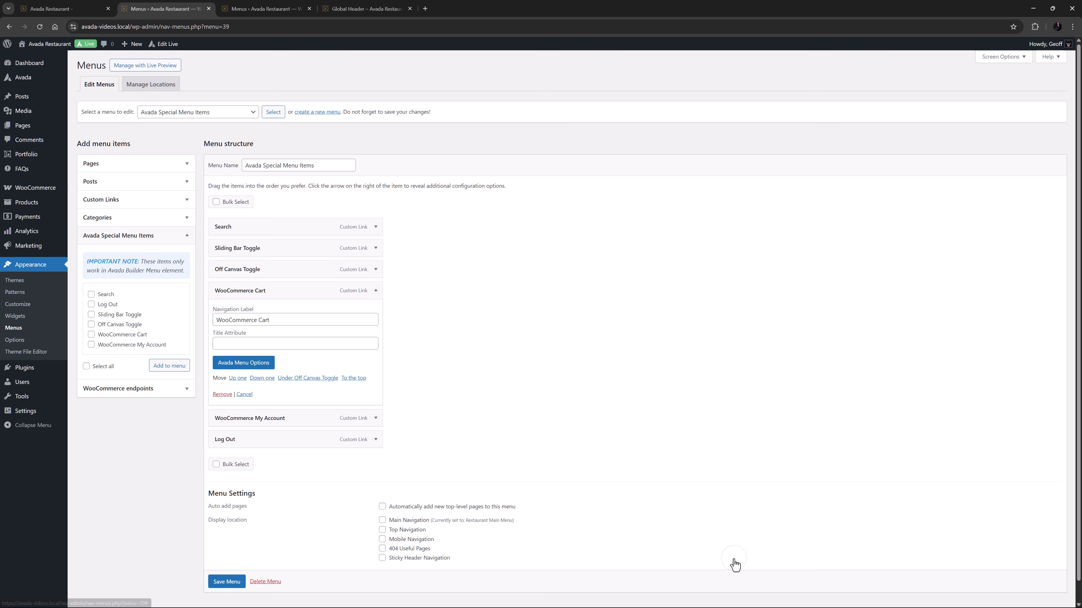
- Give the WooCommerce My Account item the solid user icon found with "user", enable Icon/Thumbnail Only, and save its options
{"action": "left_click", "coordinate": [375, 291]}
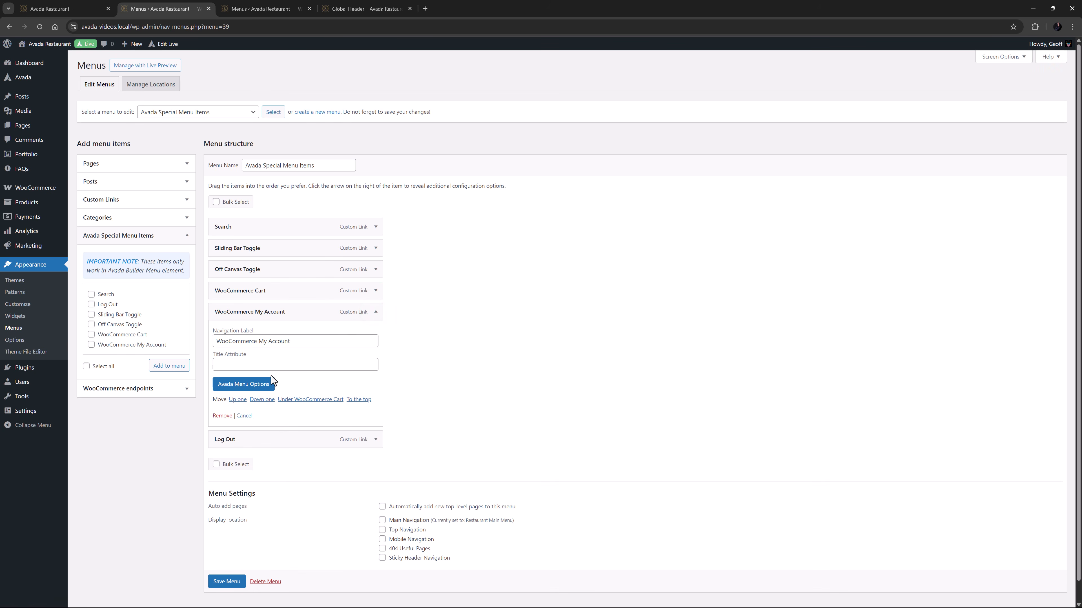
{"action": "left_click", "coordinate": [271, 382]}
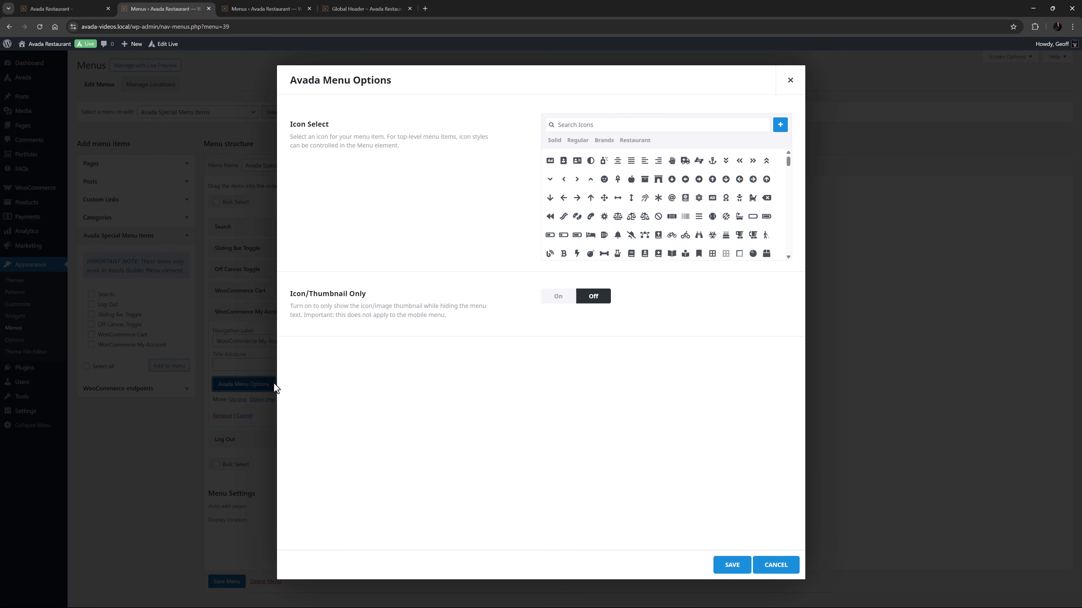
{"action": "left_click", "coordinate": [580, 125]}
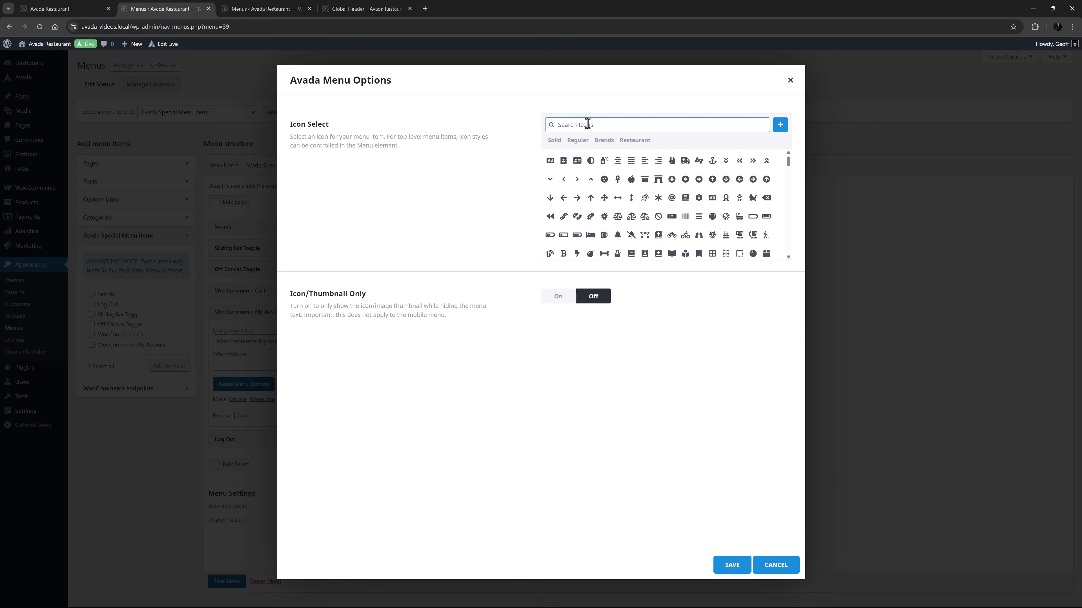
{"action": "type", "text": "user"}
{"action": "left_click", "coordinate": [739, 185]}
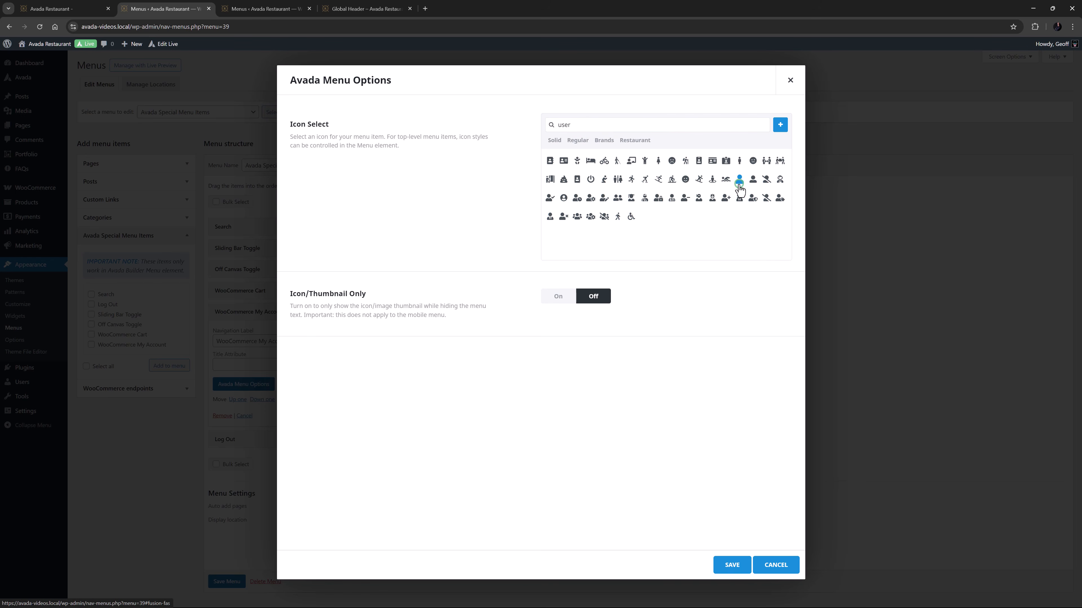
{"action": "left_click", "coordinate": [559, 299]}
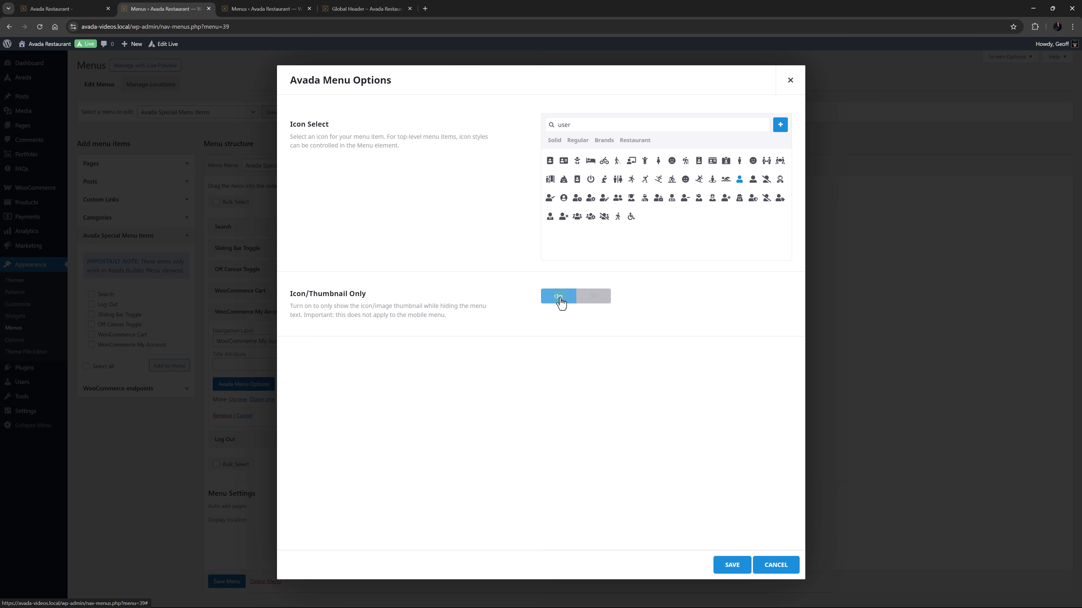
{"action": "left_click", "coordinate": [730, 563]}
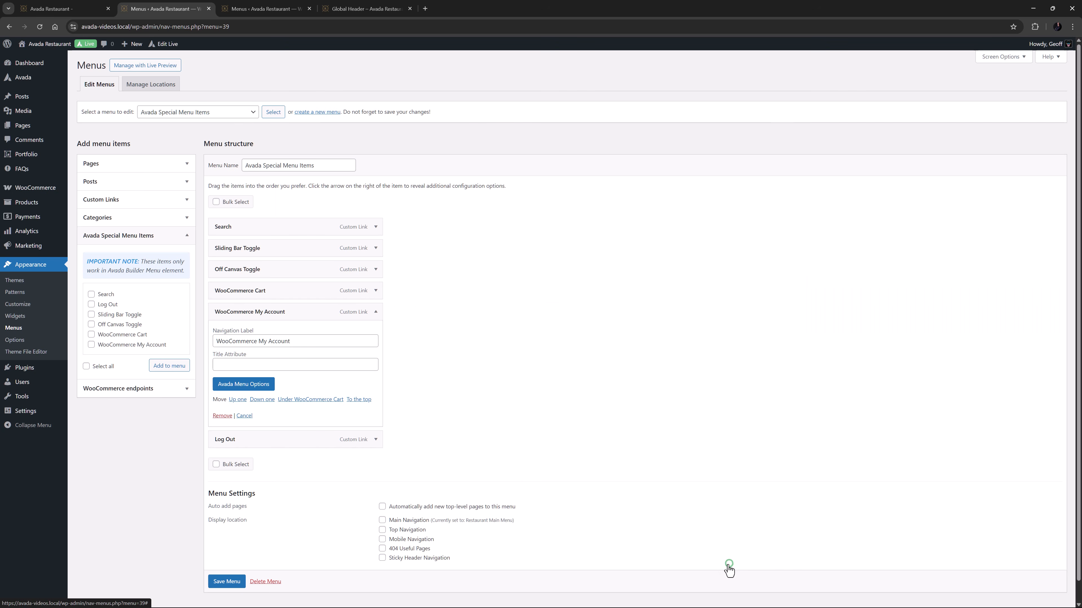
- Open the Log Out item's Avada menu options and examine the available Menu Button styles
{"action": "left_click", "coordinate": [376, 314]}
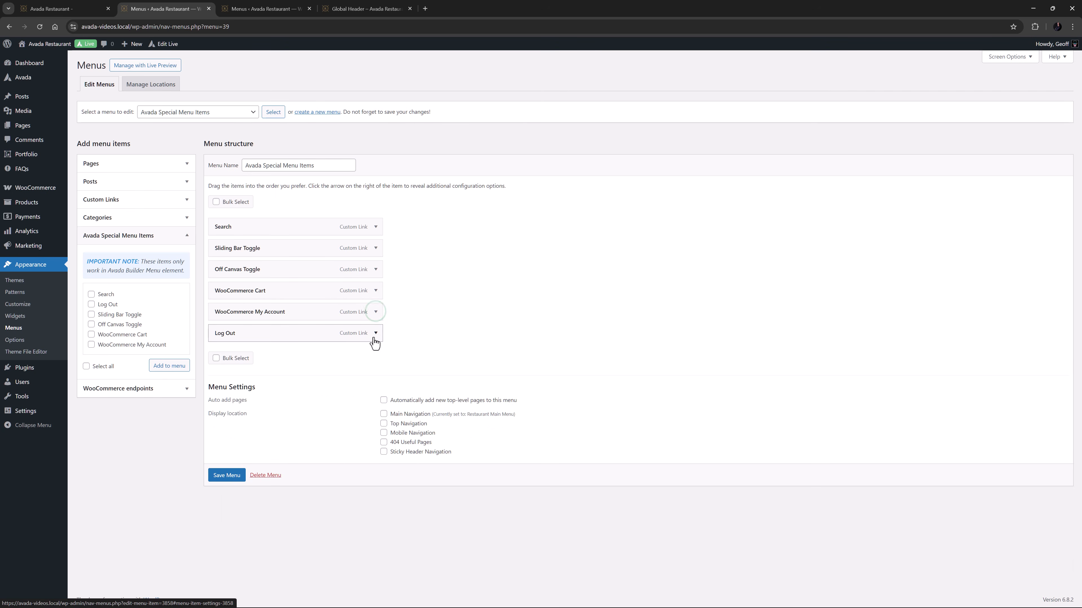
{"action": "left_click", "coordinate": [375, 334]}
{"action": "left_click", "coordinate": [261, 408]}
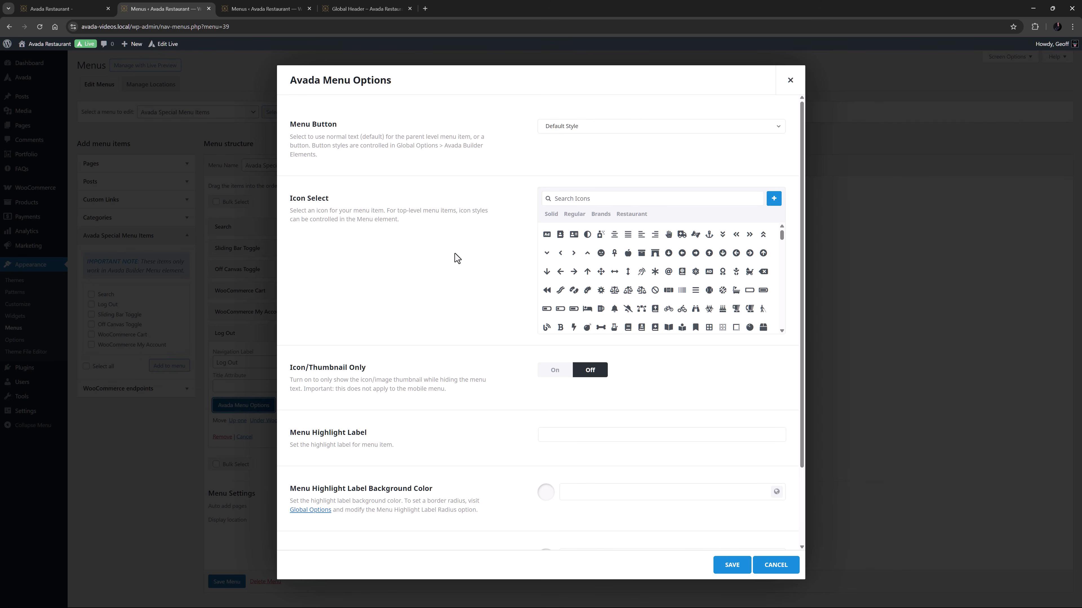
{"action": "left_click", "coordinate": [559, 127]}
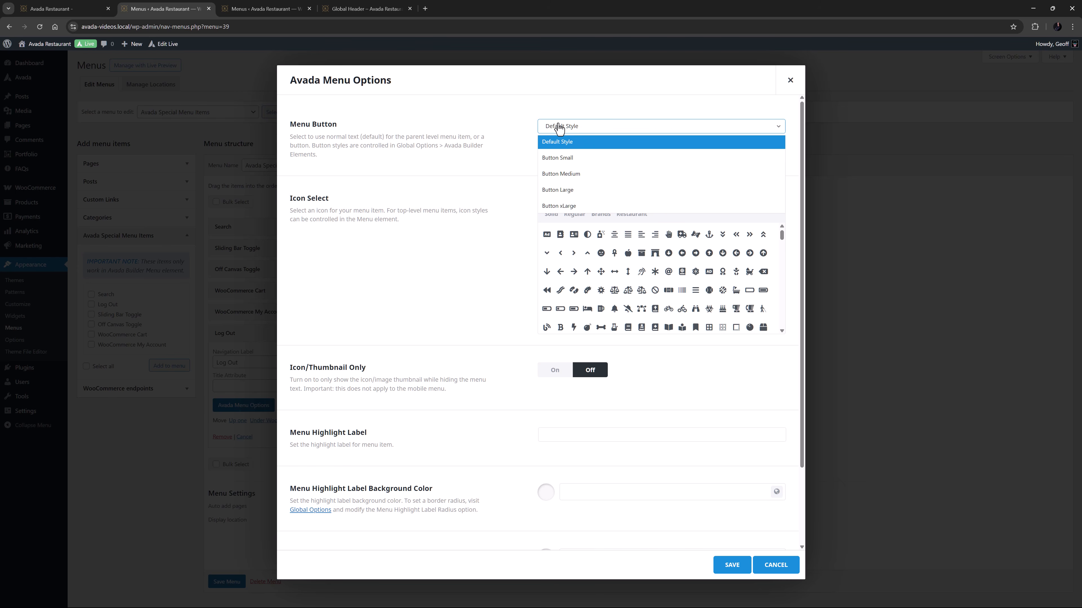
{"action": "left_click", "coordinate": [529, 133]}
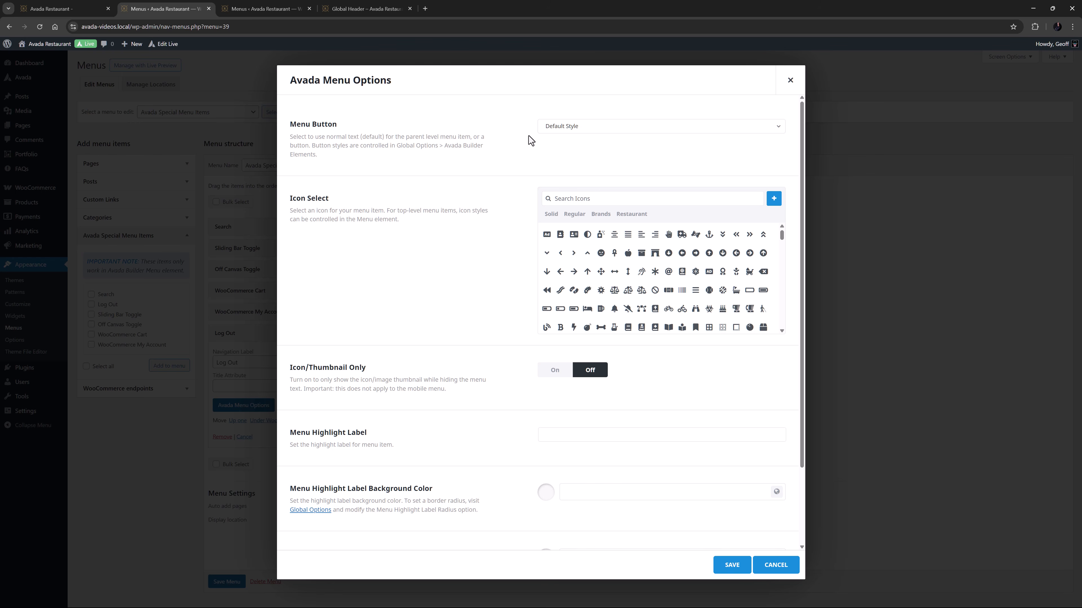
- Give the Log Out item the icon found with "logout" and Icon/Thumbnail Only, and save both its options and the menu
{"action": "left_click", "coordinate": [560, 198]}
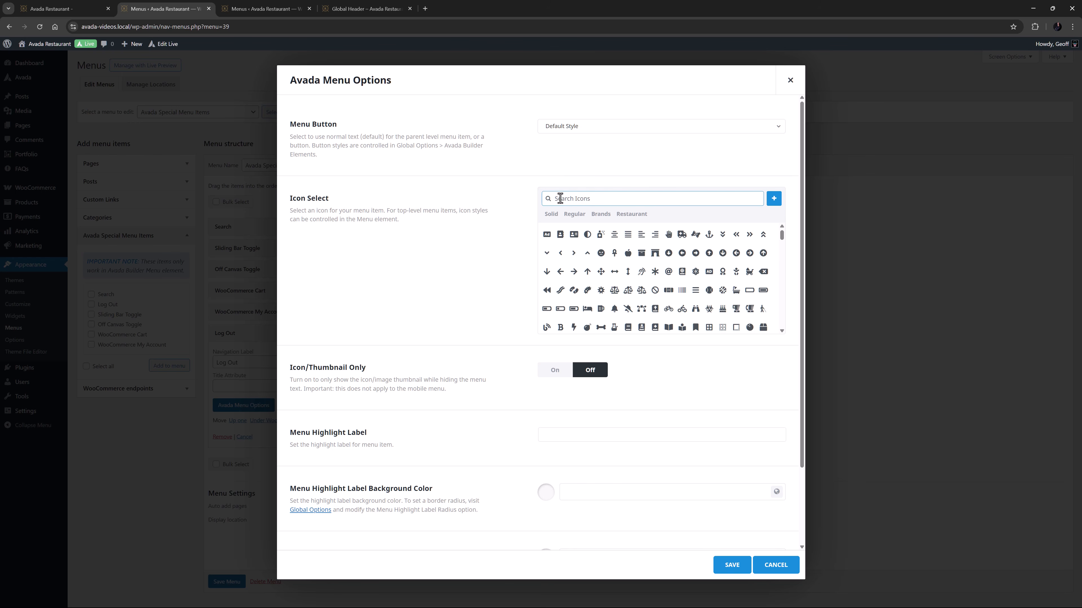
{"action": "type", "text": "logout"}
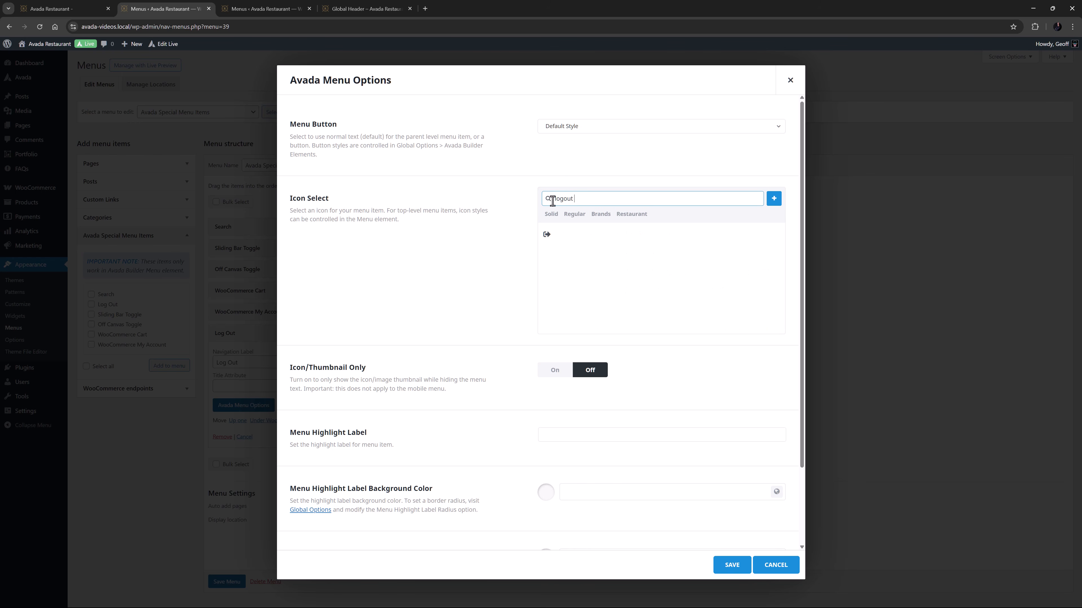
{"action": "left_click", "coordinate": [547, 234]}
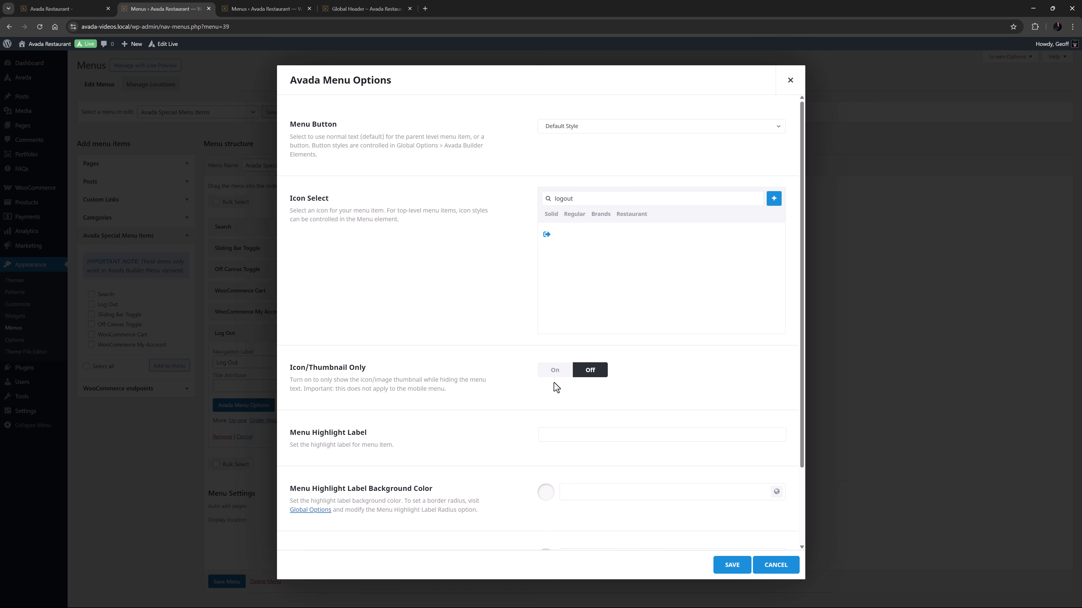
{"action": "left_click", "coordinate": [554, 371]}
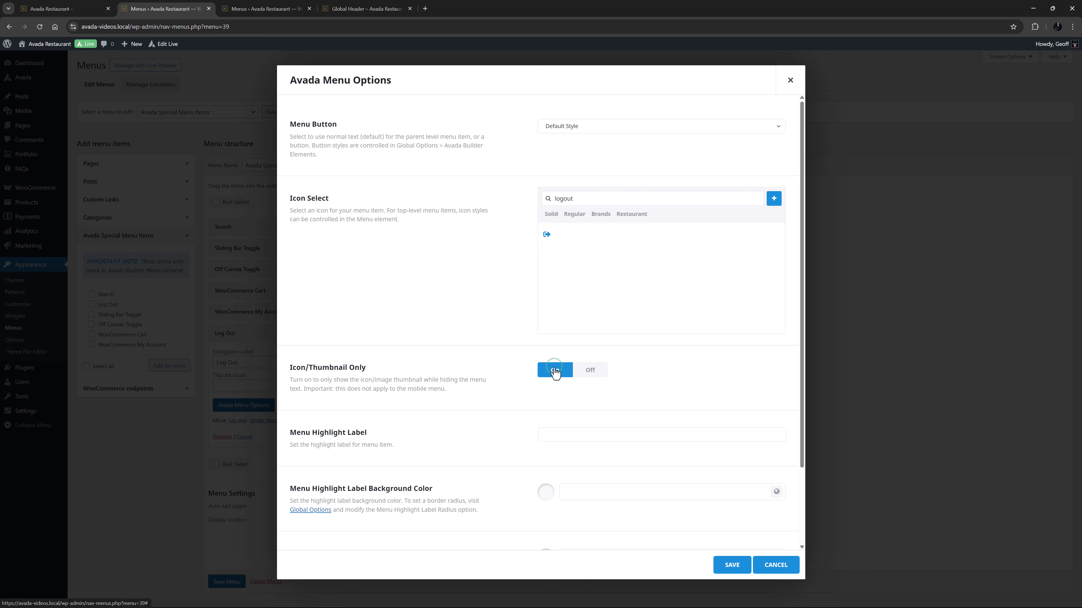
{"action": "scroll", "coordinate": [513, 368], "scroll_direction": "down", "scroll_amount": 2}
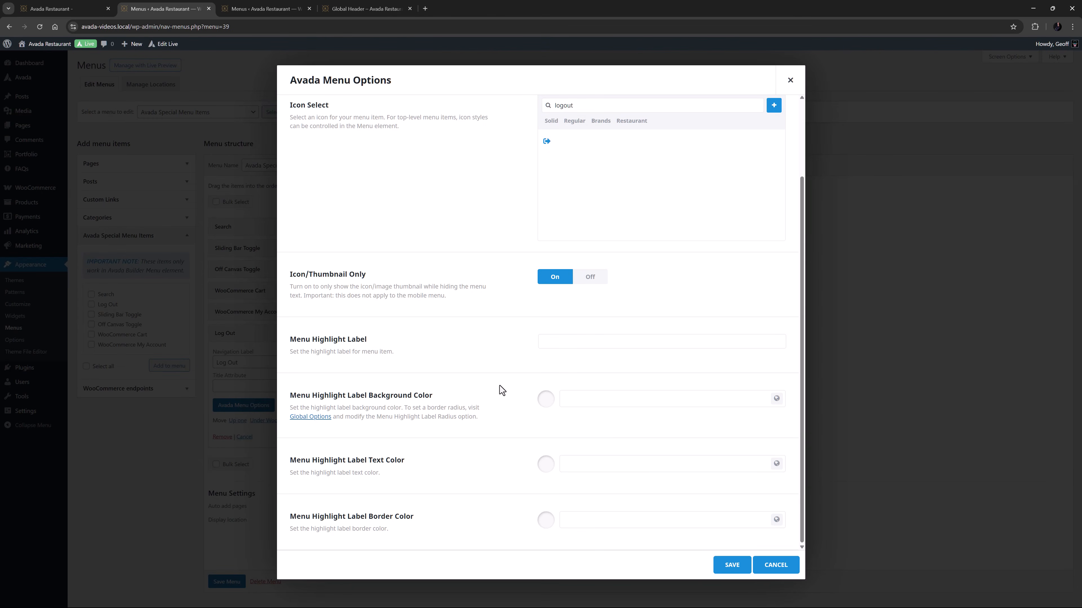
{"action": "left_click", "coordinate": [728, 565]}
{"action": "left_click", "coordinate": [228, 582]}
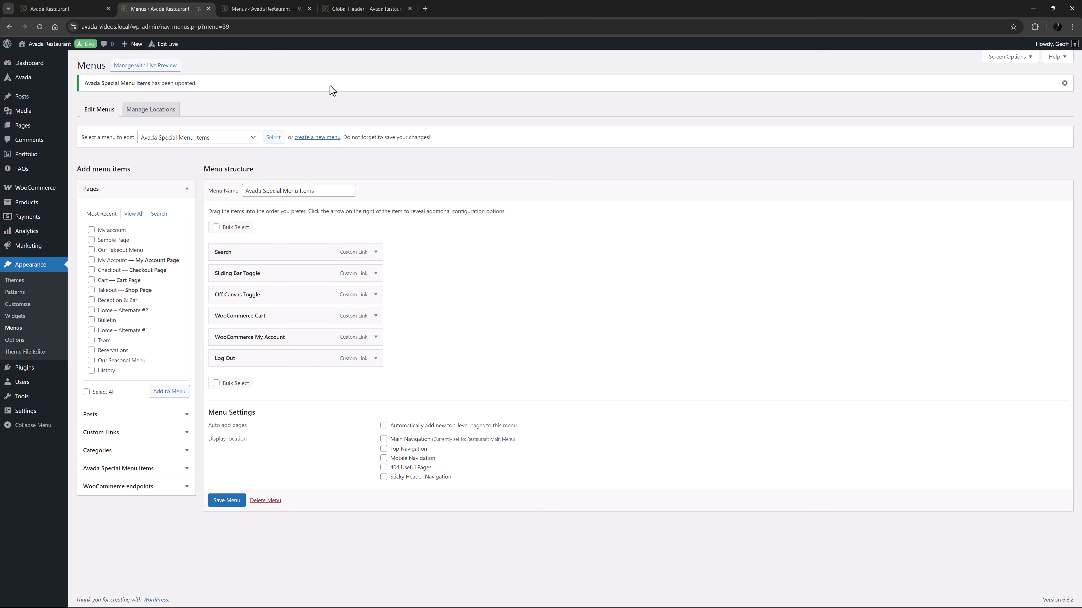
- In the Global Header layout, add a Menu element showing Avada Special Menu Items to the empty 25% column
{"action": "left_click", "coordinate": [367, 5]}
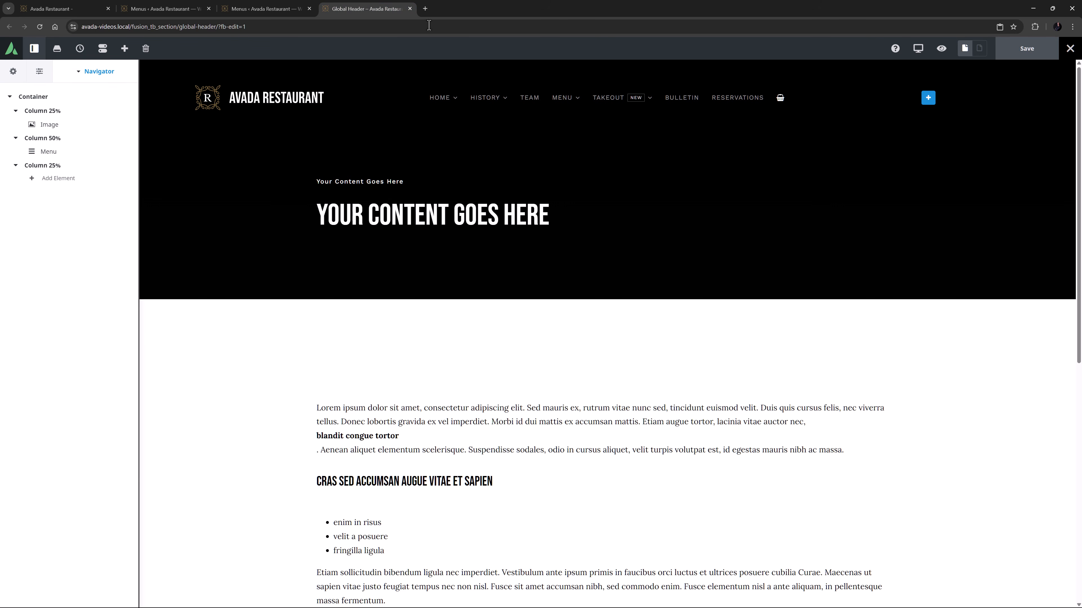
{"action": "left_click", "coordinate": [928, 99]}
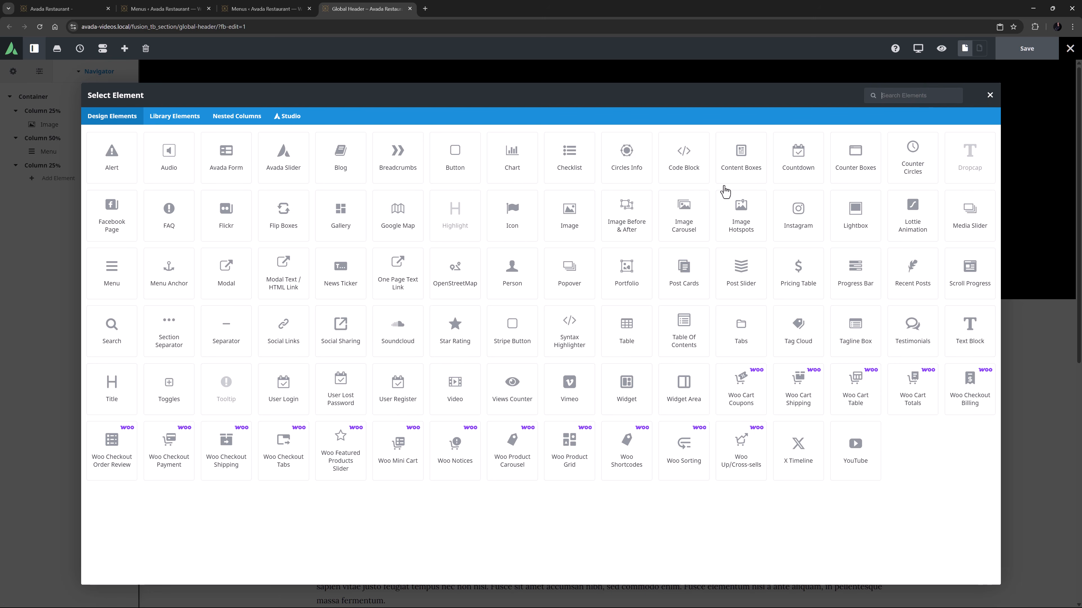
{"action": "left_click", "coordinate": [109, 272]}
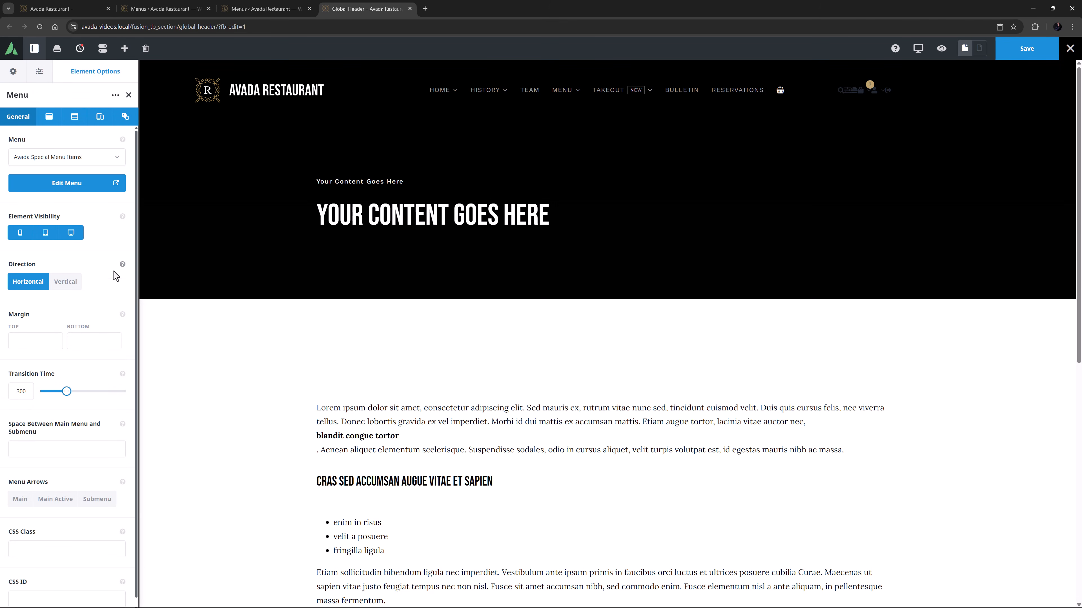
- Justify the new menu's main items to the right end and set Main Menu Item Spacing to 35px
{"action": "left_click", "coordinate": [49, 117]}
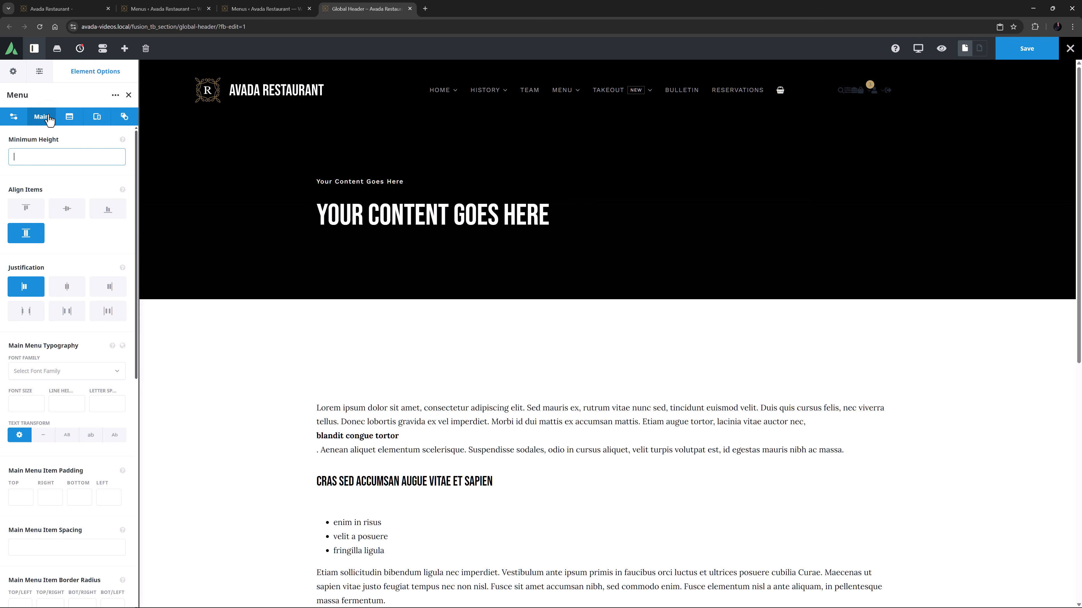
{"action": "left_click", "coordinate": [104, 297]}
{"action": "scroll", "coordinate": [57, 396], "scroll_direction": "down", "scroll_amount": 3}
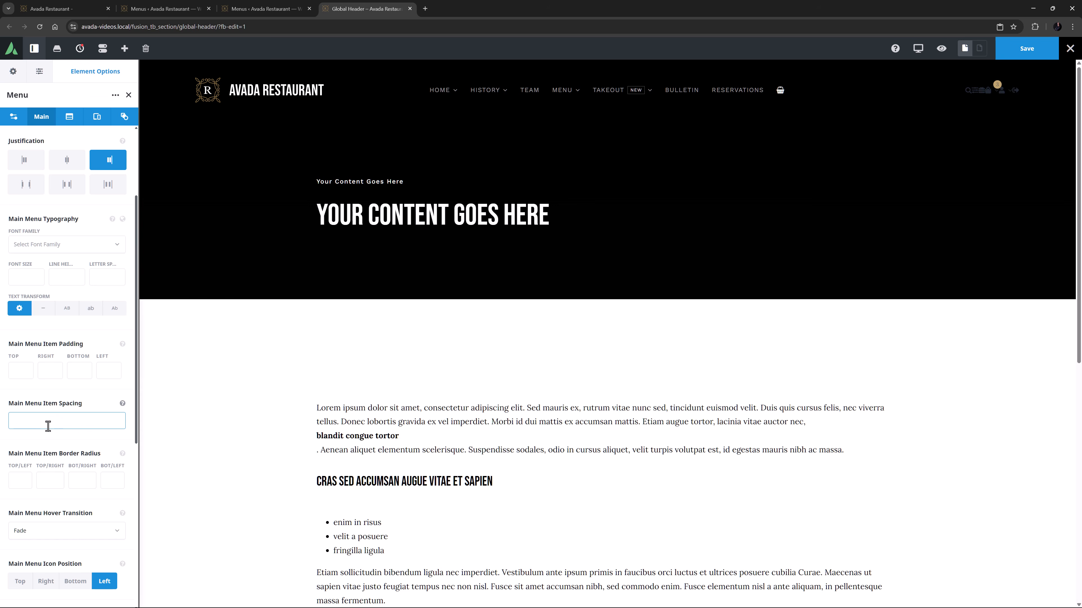
{"action": "type", "text": "35px"}
- Set the new menu's Main Menu Icon Size to 20
{"action": "scroll", "coordinate": [41, 538], "scroll_direction": "down", "scroll_amount": 3}
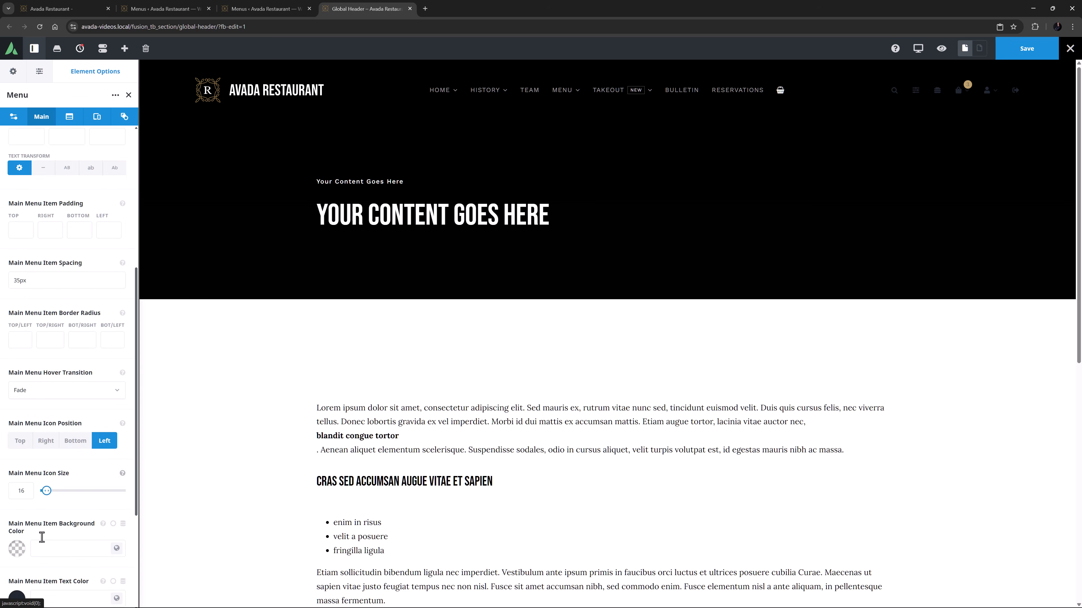
{"action": "scroll", "coordinate": [41, 538], "scroll_direction": "down", "scroll_amount": 3}
{"action": "double_click", "coordinate": [21, 378]}
{"action": "type", "text": "20"}
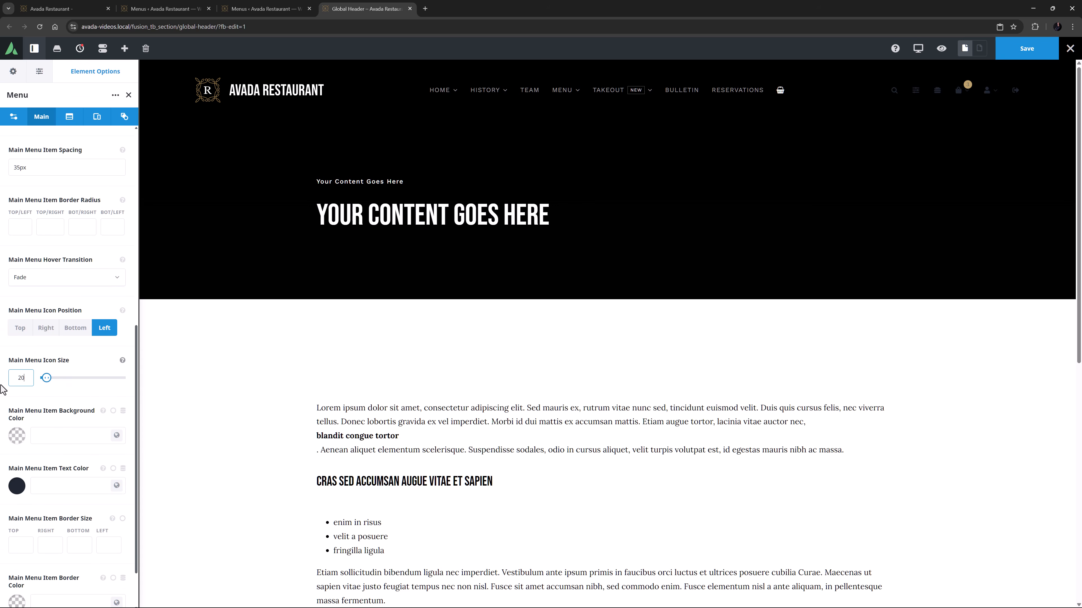
- Set both the Main Menu Item Text Color and the Main Menu Item Icon Color to Color 1
{"action": "scroll", "coordinate": [25, 383], "scroll_direction": "down", "scroll_amount": 2}
{"action": "left_click", "coordinate": [110, 374]}
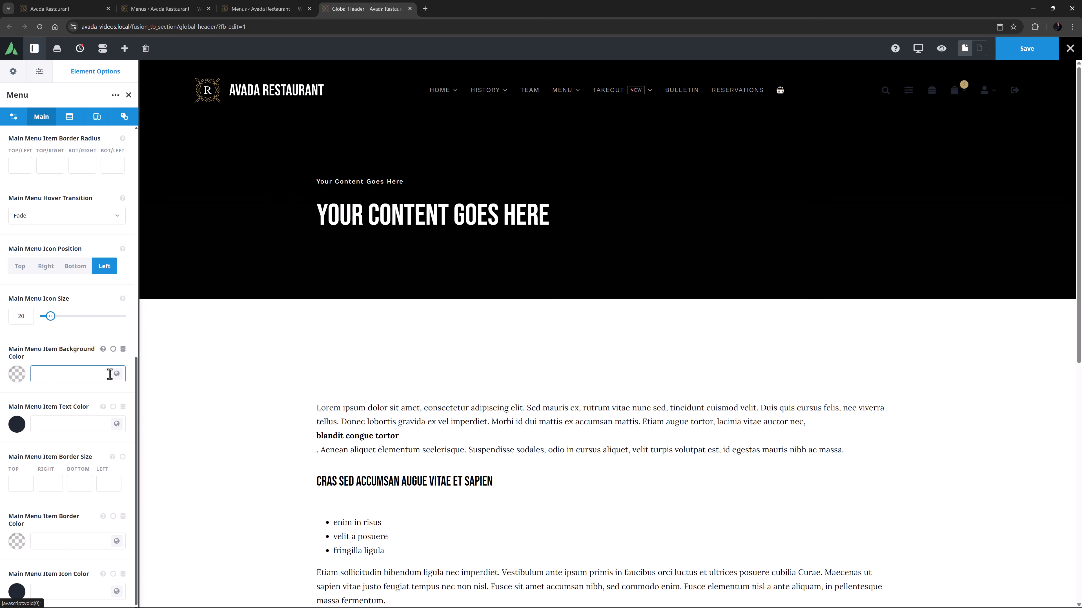
{"action": "left_click", "coordinate": [117, 424]}
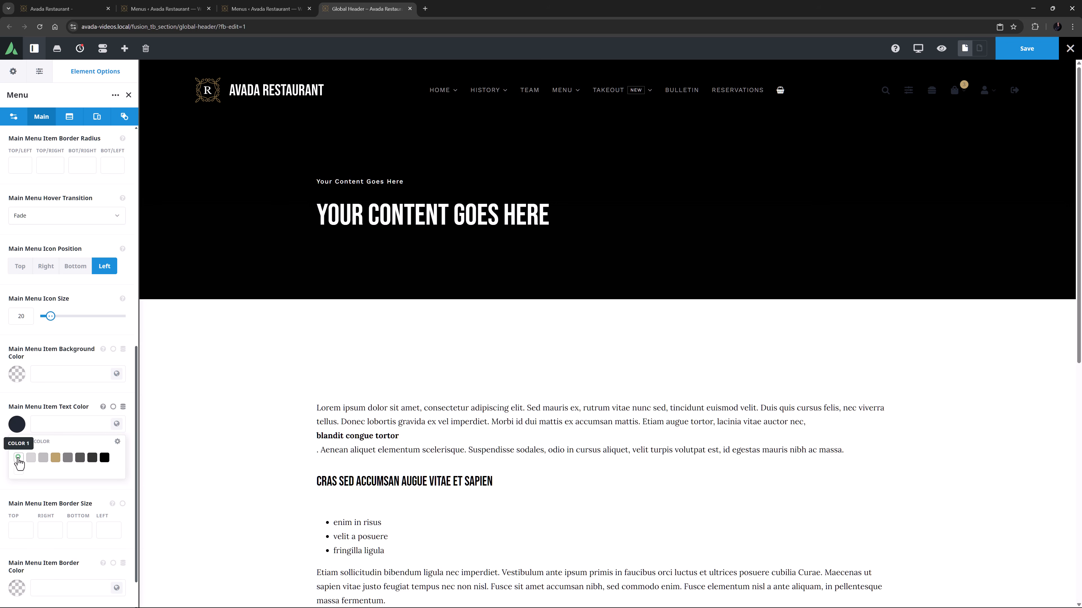
{"action": "left_click", "coordinate": [18, 458]}
{"action": "left_click", "coordinate": [117, 591]}
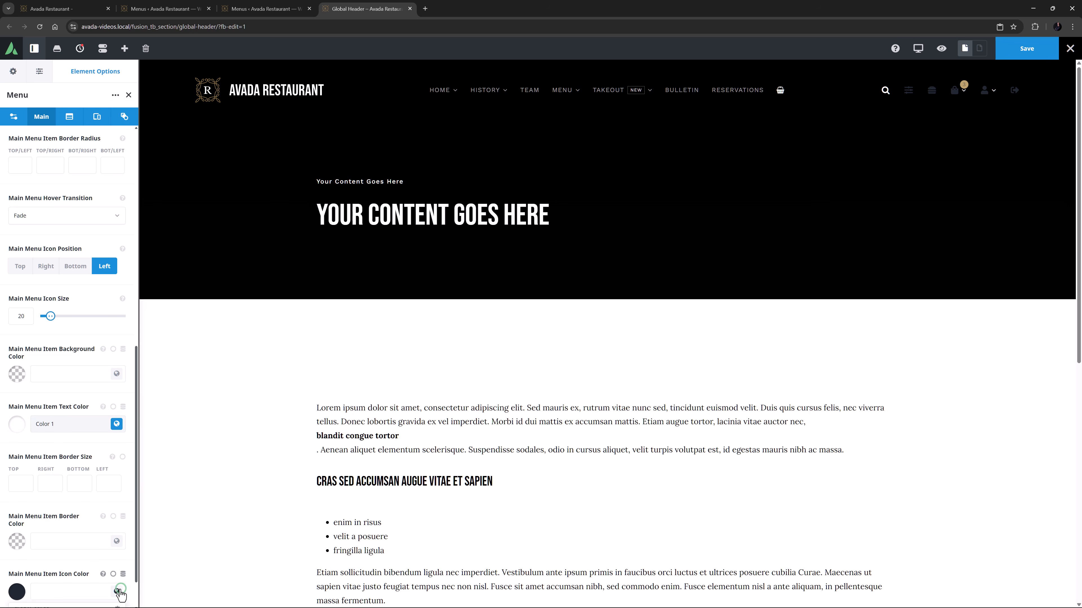
{"action": "scroll", "coordinate": [120, 594], "scroll_direction": "down", "scroll_amount": 1}
{"action": "left_click", "coordinate": [18, 578]}
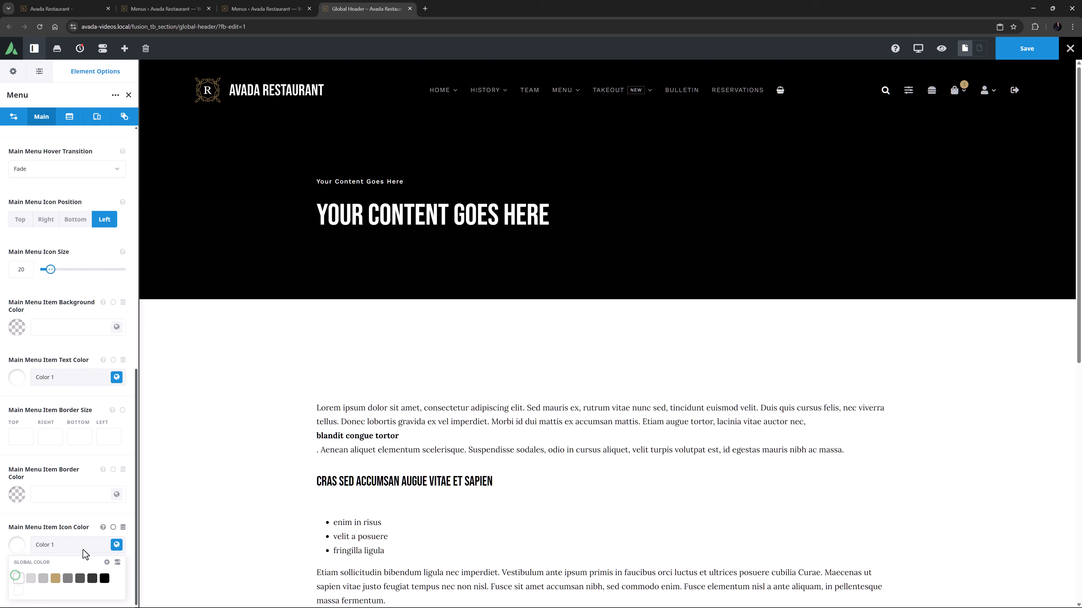
- For the hover state, set both the Main Menu Item Icon Color and Text Color to Color 4
{"action": "left_click", "coordinate": [114, 528]}
{"action": "left_click", "coordinate": [114, 591]}
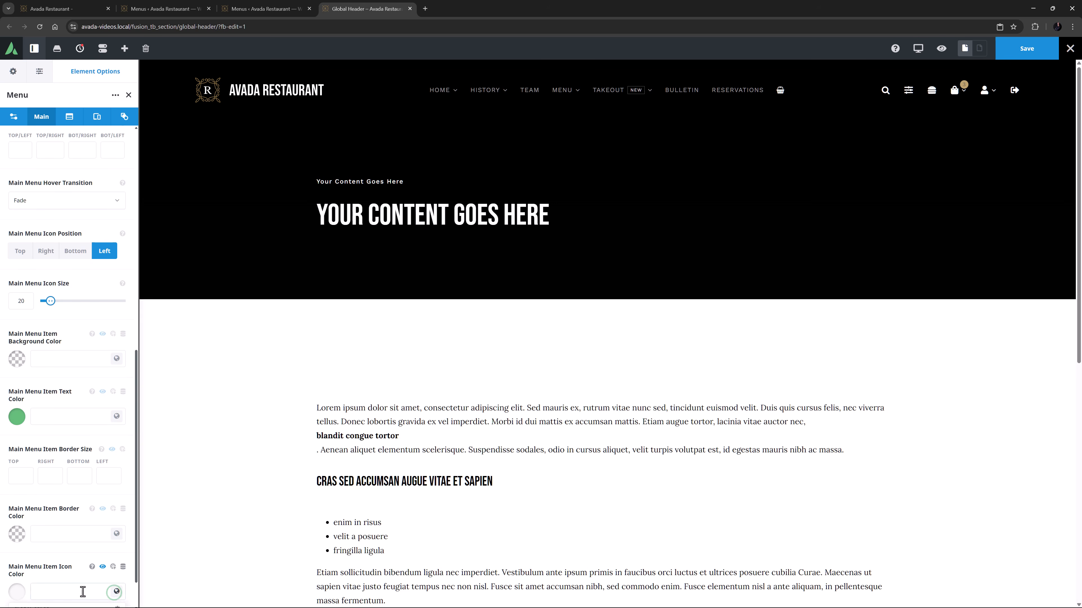
{"action": "scroll", "coordinate": [82, 592], "scroll_direction": "down", "scroll_amount": 1}
{"action": "left_click", "coordinate": [55, 576]}
{"action": "left_click", "coordinate": [116, 369]}
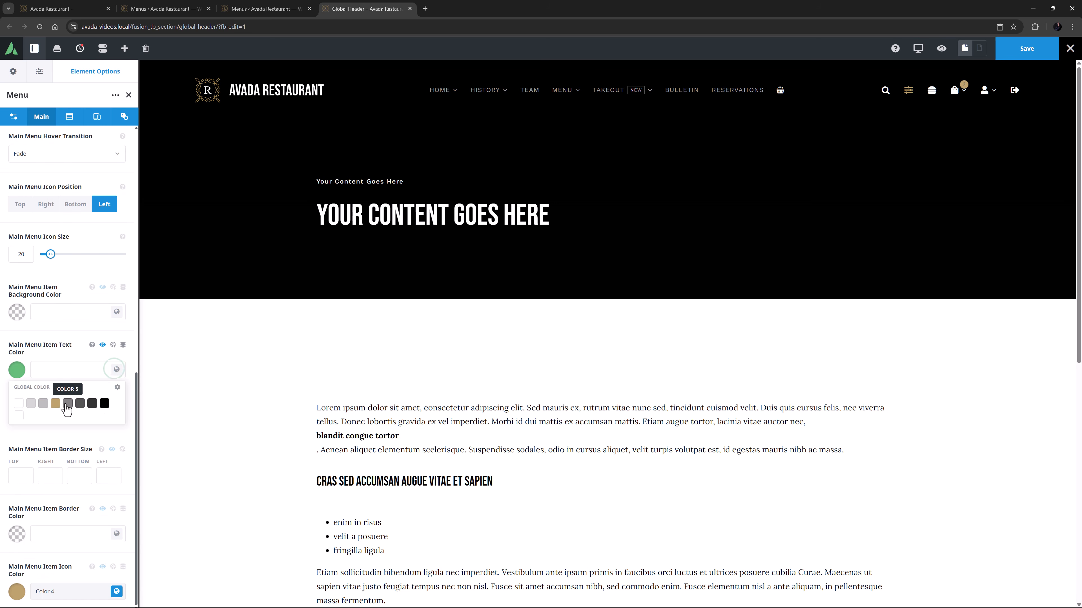
{"action": "left_click", "coordinate": [55, 403]}
{"action": "scroll", "coordinate": [60, 383], "scroll_direction": "up", "scroll_amount": 1}
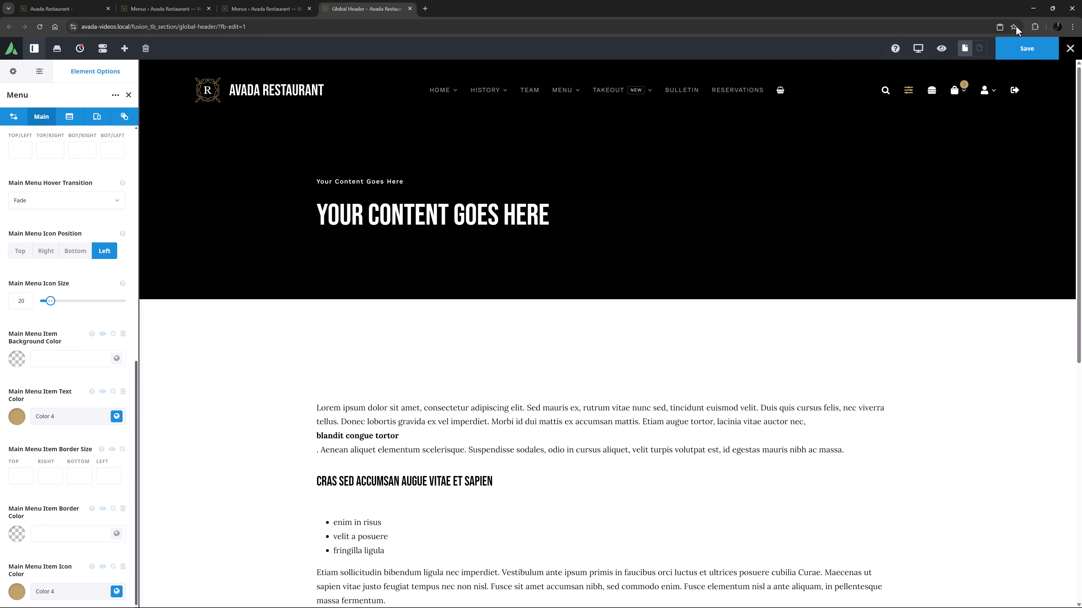
- Save the Global Header layout and switch to the restaurant site's front page
{"action": "left_click", "coordinate": [1016, 53]}
{"action": "left_click", "coordinate": [60, 9]}
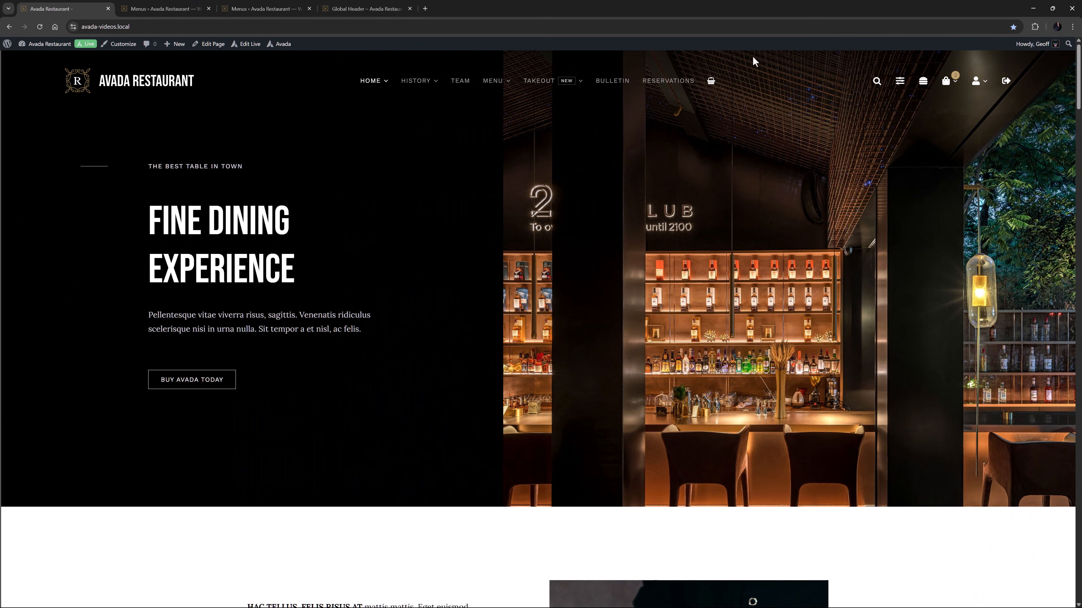
- Test the header's search and side menu items by opening and closing the search field and the sliding navigation menu
{"action": "left_click", "coordinate": [697, 45]}
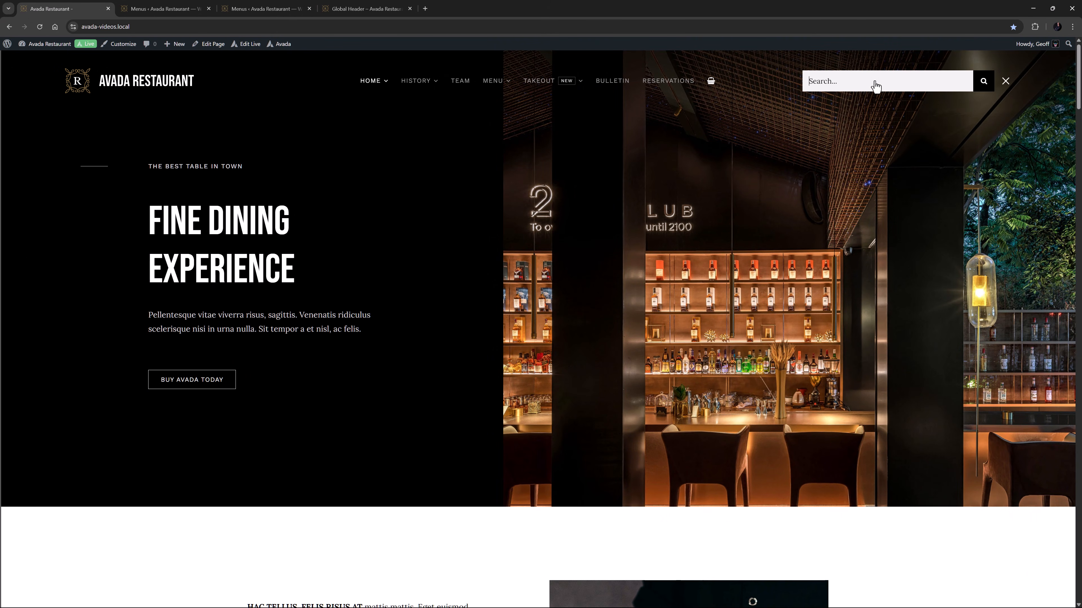
{"action": "left_click", "coordinate": [1005, 81]}
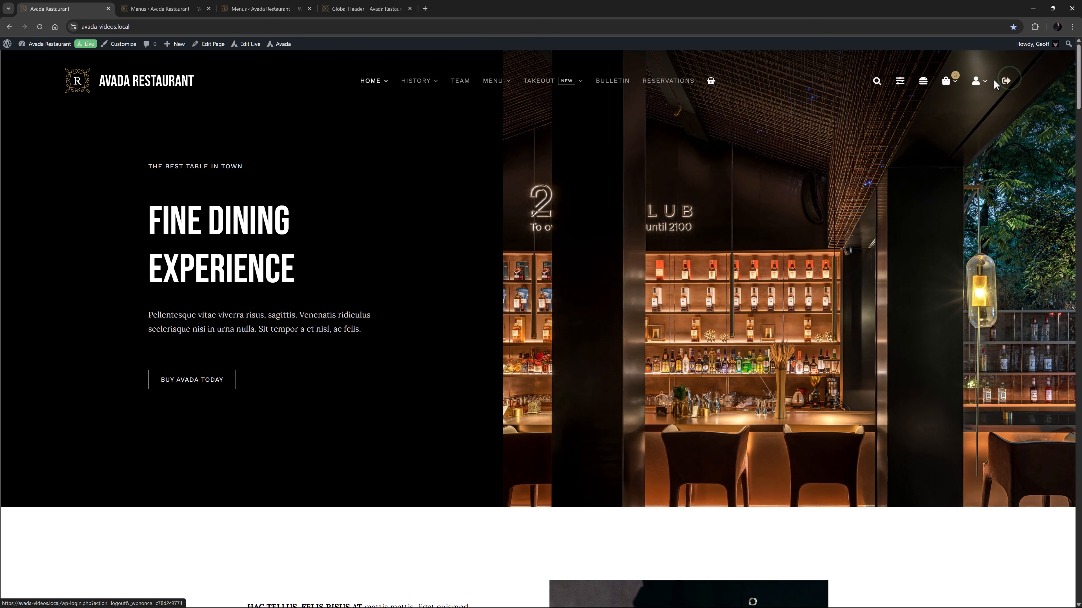
{"action": "left_click", "coordinate": [900, 81]}
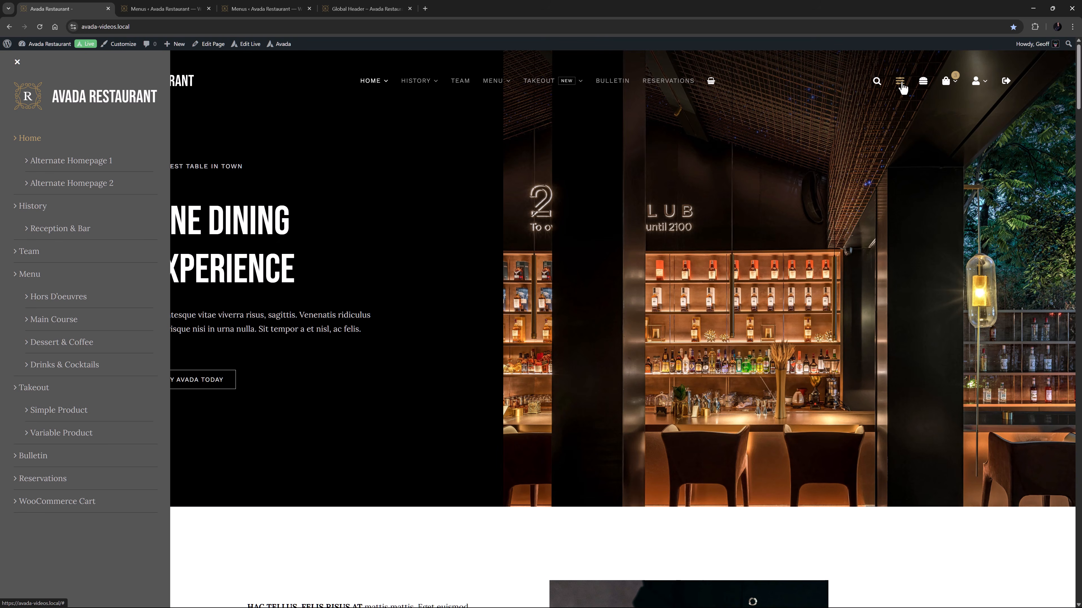
{"action": "left_click", "coordinate": [902, 86]}
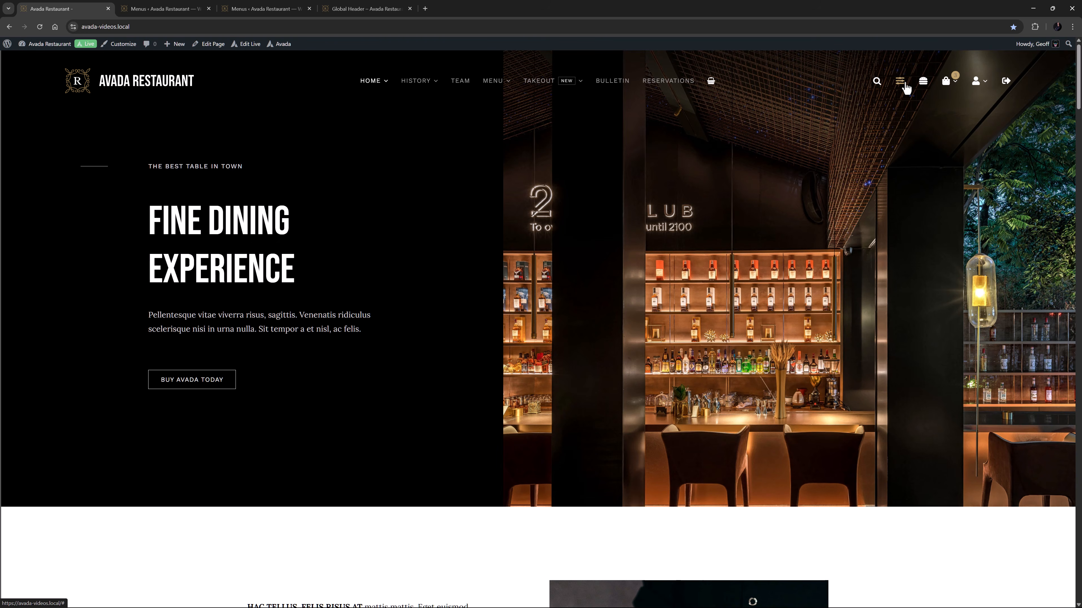
- Open and close the header item's cookbook popup, and preview the contents of the header cart
{"action": "left_click", "coordinate": [923, 83]}
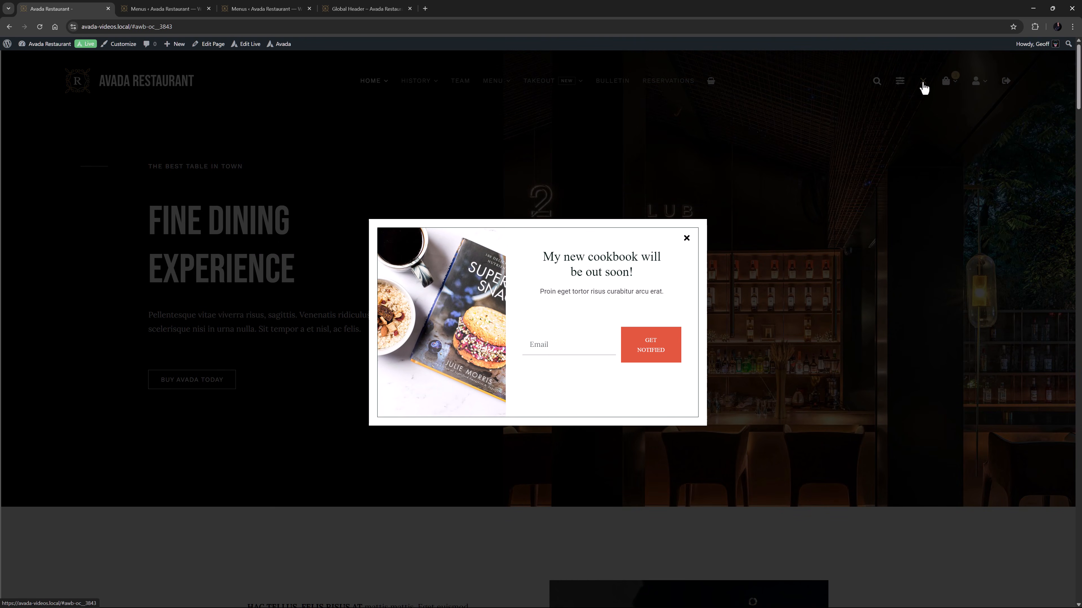
{"action": "left_click", "coordinate": [686, 238]}
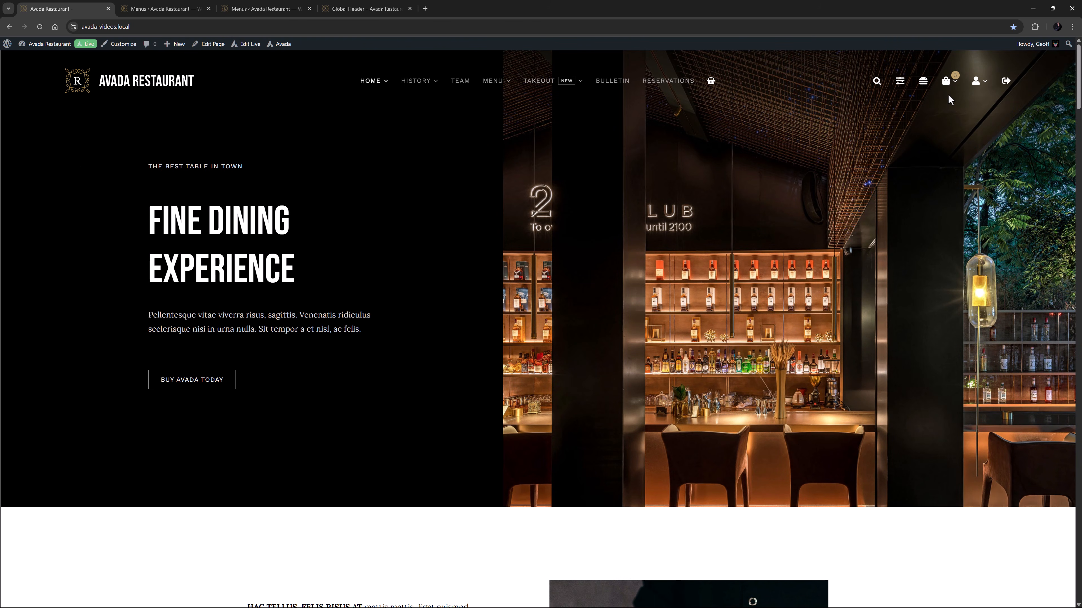
{"action": "mouse_move", "coordinate": [952, 86]}
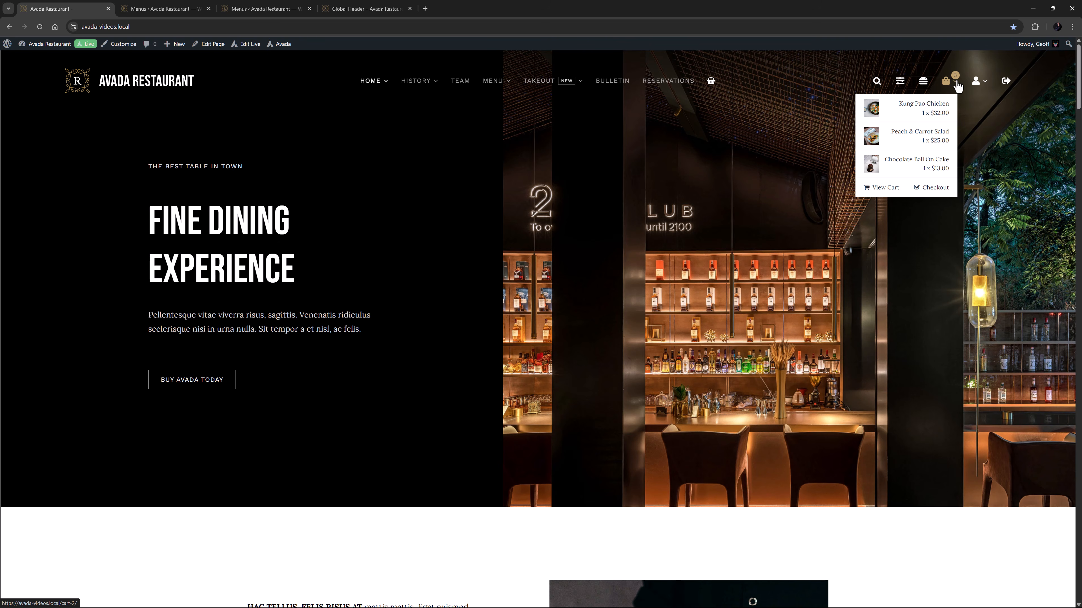
- Open the My Account page from the header's account item and log out of the site with the header's logout item
{"action": "left_click", "coordinate": [978, 86]}
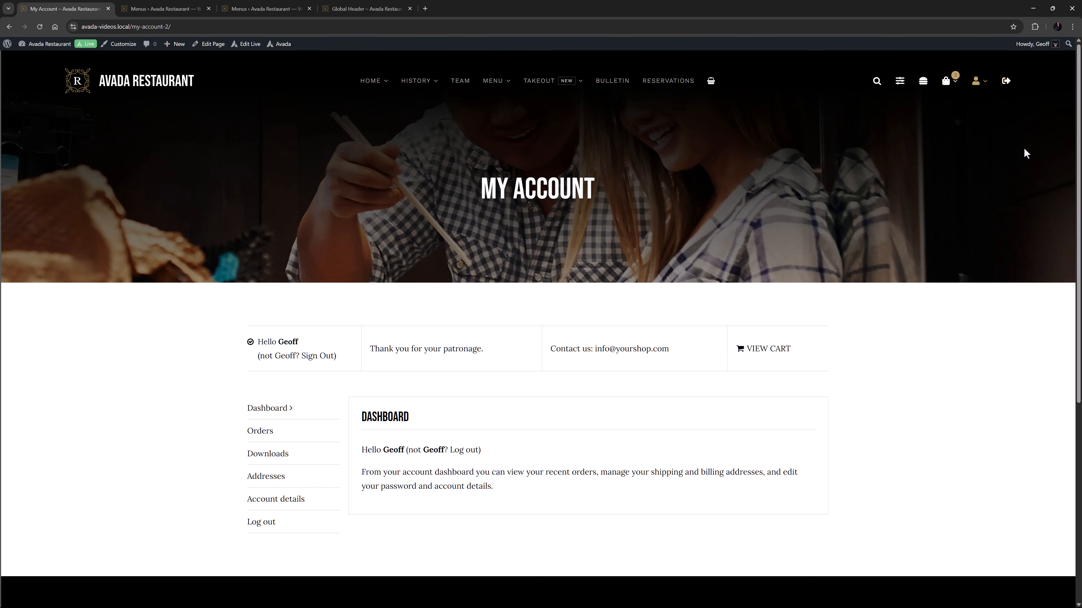
{"action": "left_click", "coordinate": [1006, 81]}
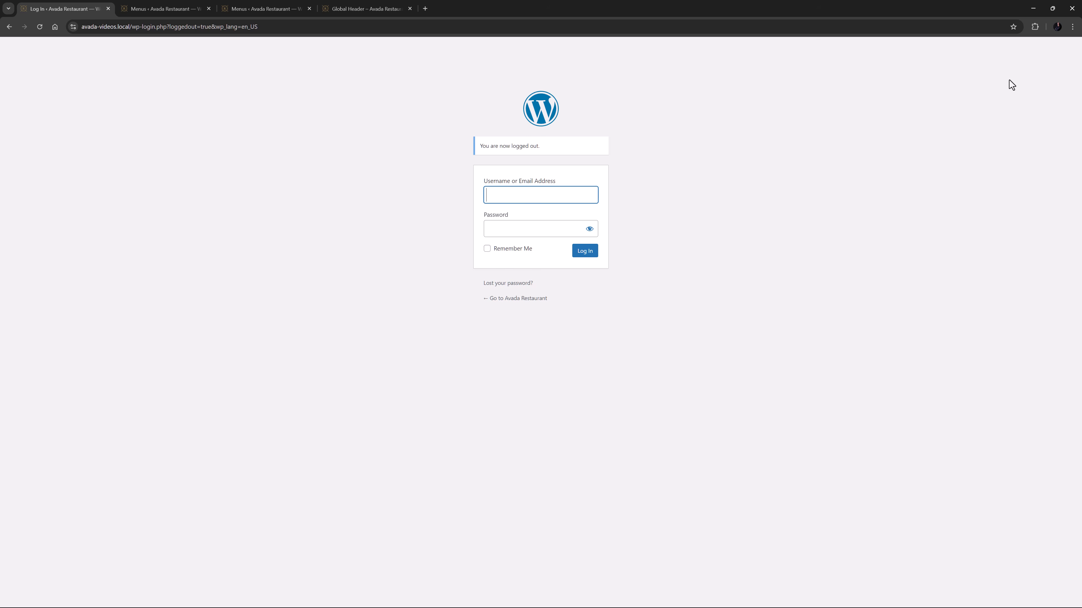